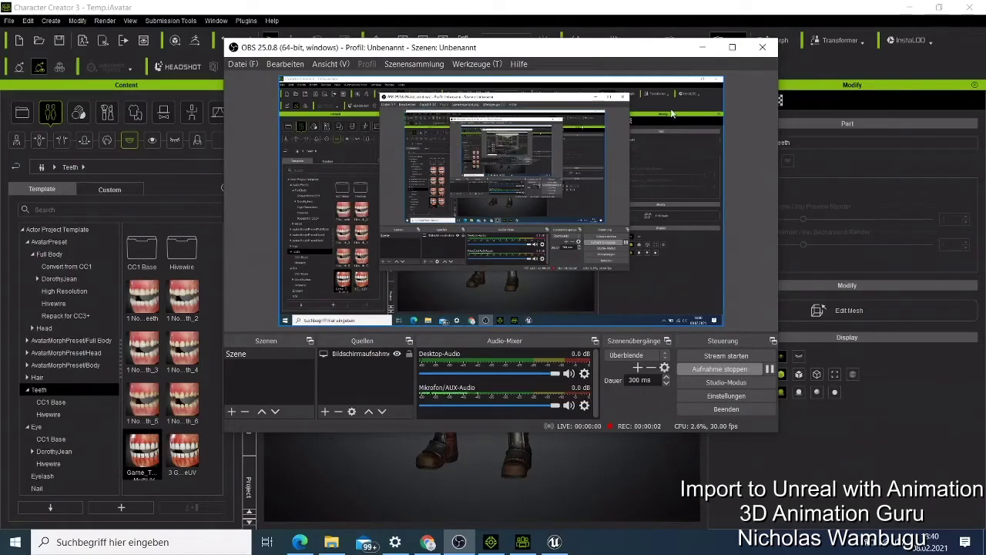
pyautogui.click(700, 47)
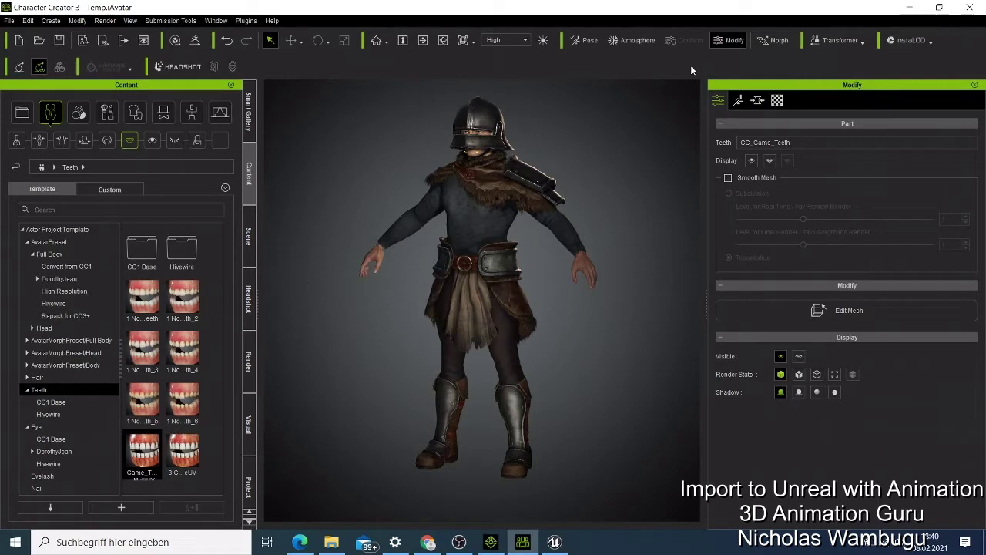
pyautogui.click(443, 40)
pyautogui.moveTo(587, 298)
pyautogui.mouseDown()
pyautogui.moveTo(236, 343)
pyautogui.moveTo(582, 268)
pyautogui.moveTo(477, 273)
pyautogui.moveTo(576, 275)
pyautogui.moveTo(585, 290)
pyautogui.mouseUp()
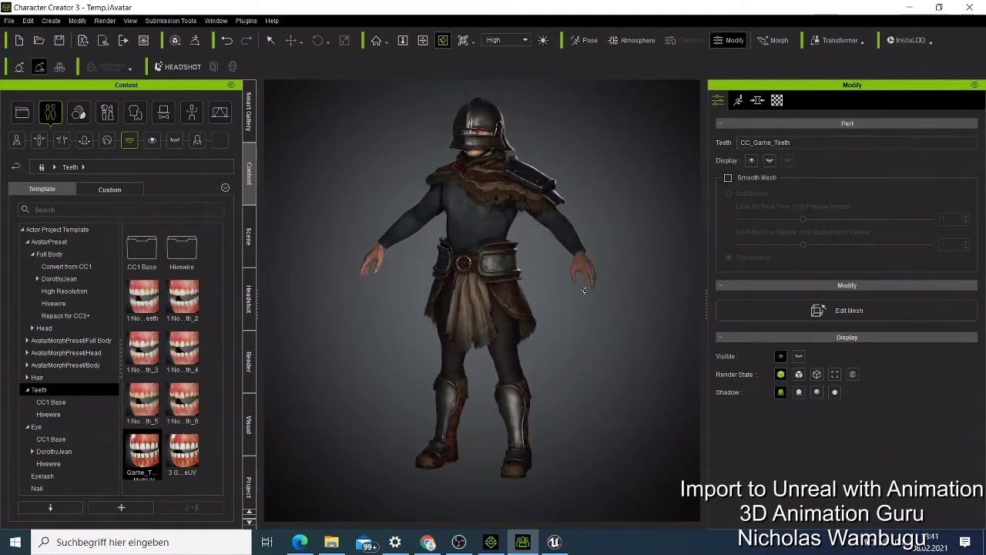
# Switch to Unreal Engine and check the installed plugins for Character Creator & iClone Auto Setup and iClone Live Link
pyautogui.click(909, 7)
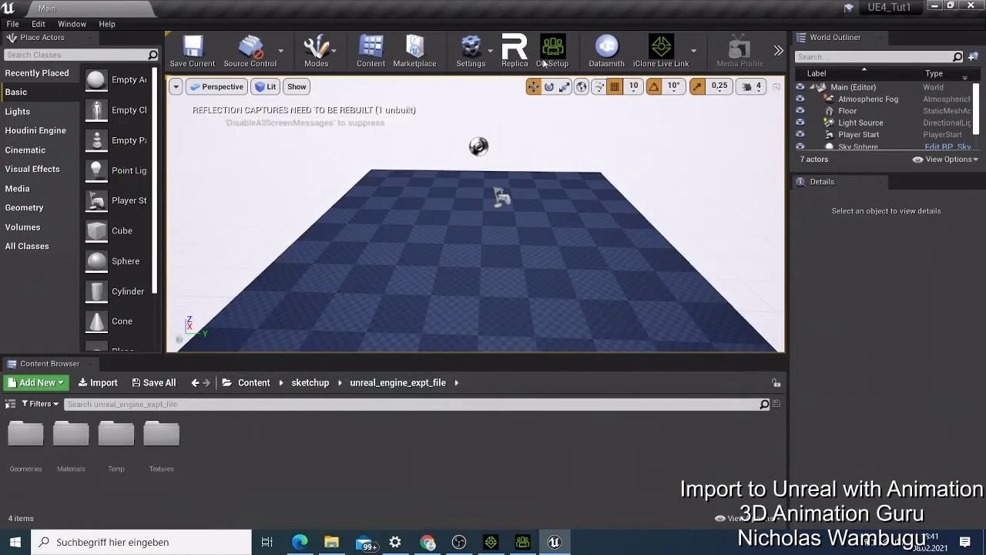
pyautogui.click(471, 48)
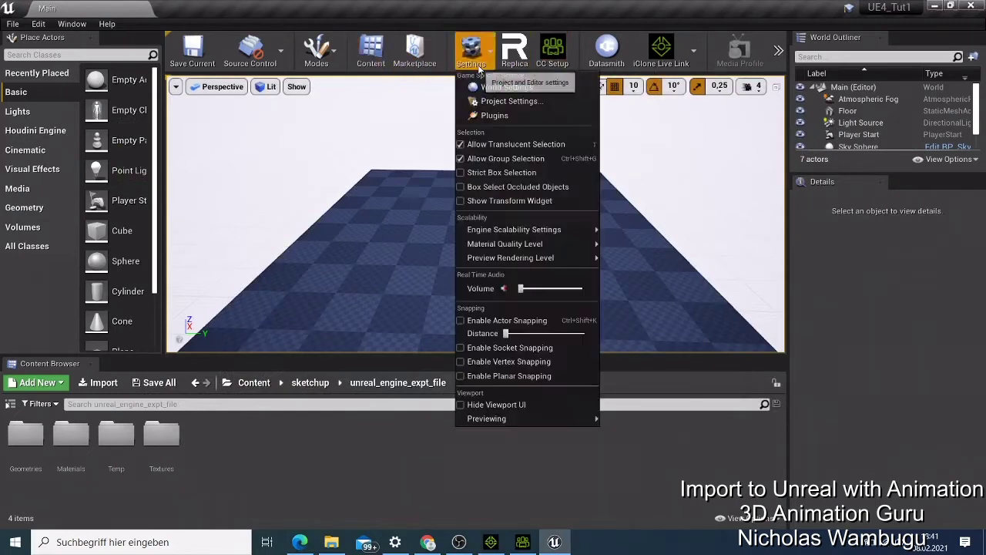
pyautogui.click(467, 117)
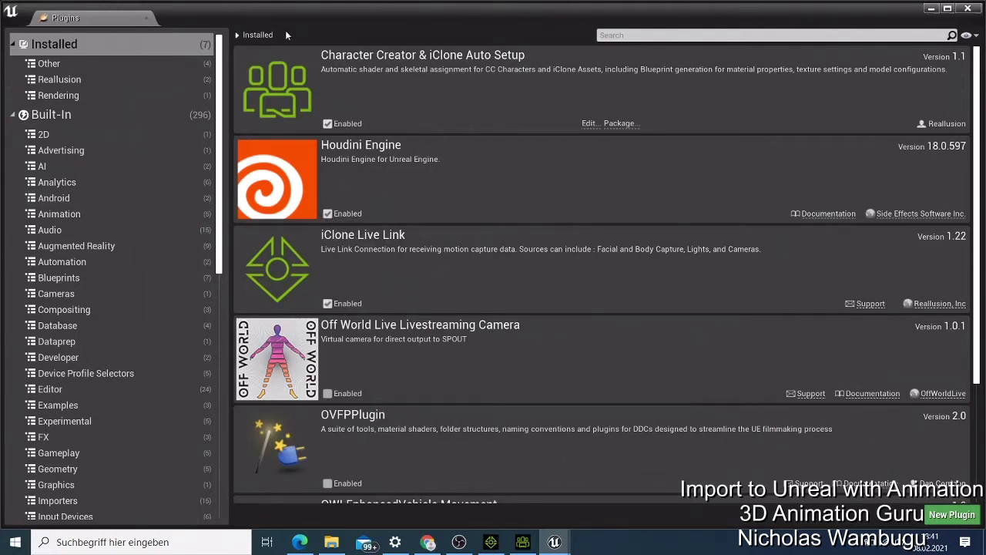
pyautogui.click(931, 8)
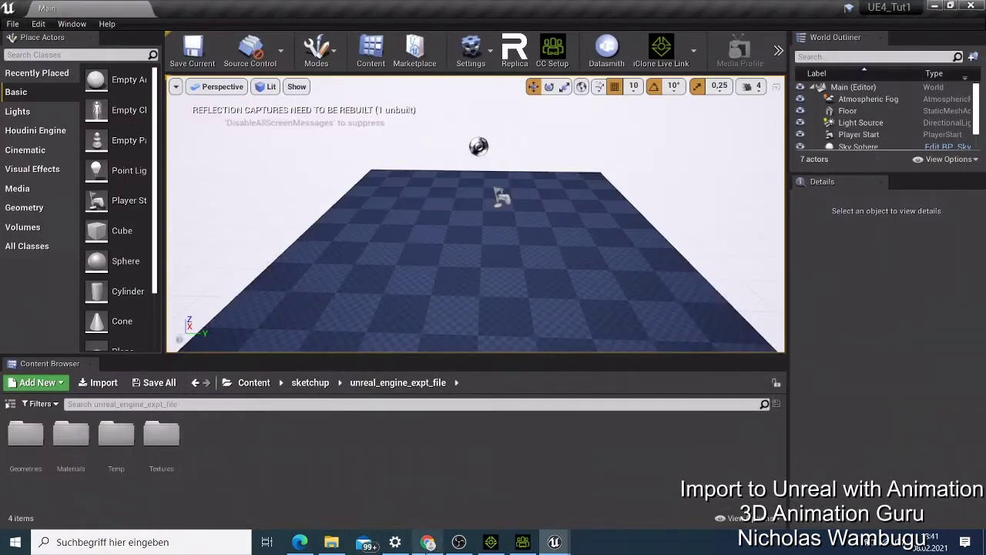
# Switch to iClone, play the armored character's animation, and return playback to the first frame
pyautogui.click(491, 542)
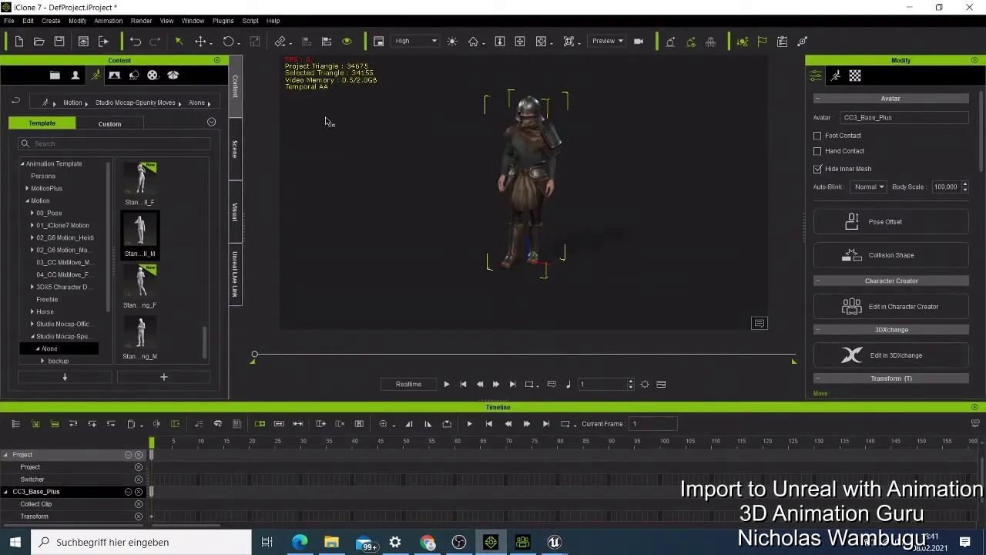
pyautogui.click(446, 384)
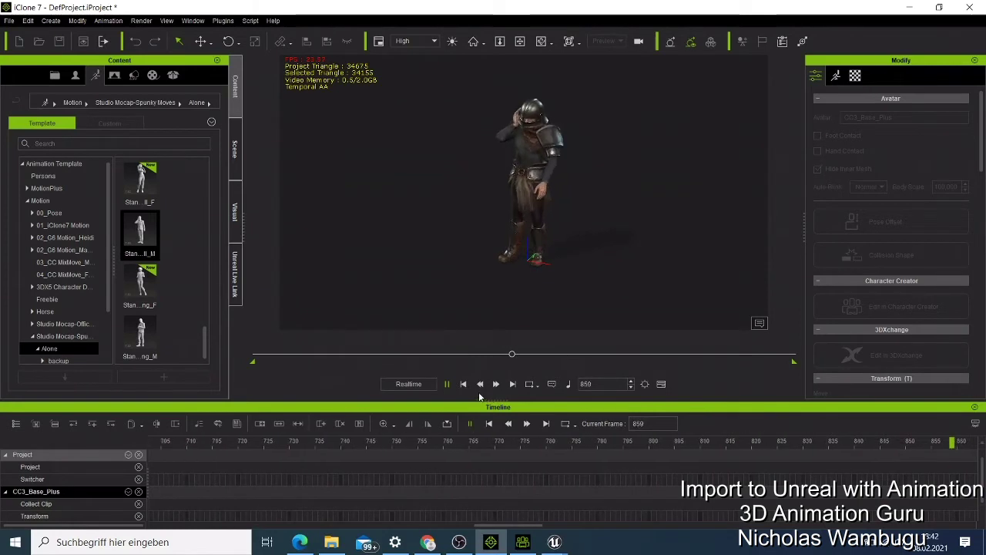
pyautogui.click(464, 384)
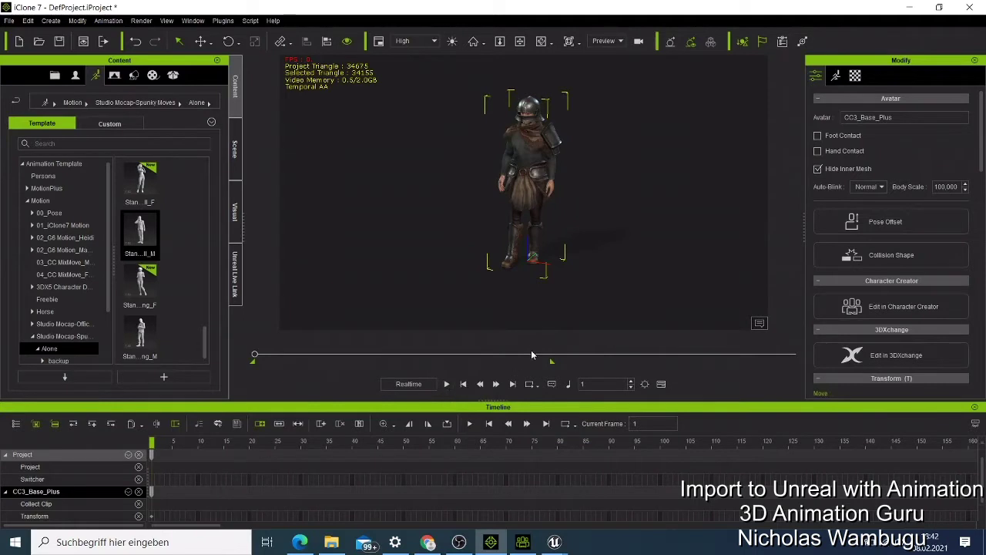
# Shorten the project's playback range to end just past frame 1021 and place the playhead at that frame
pyautogui.click(532, 355)
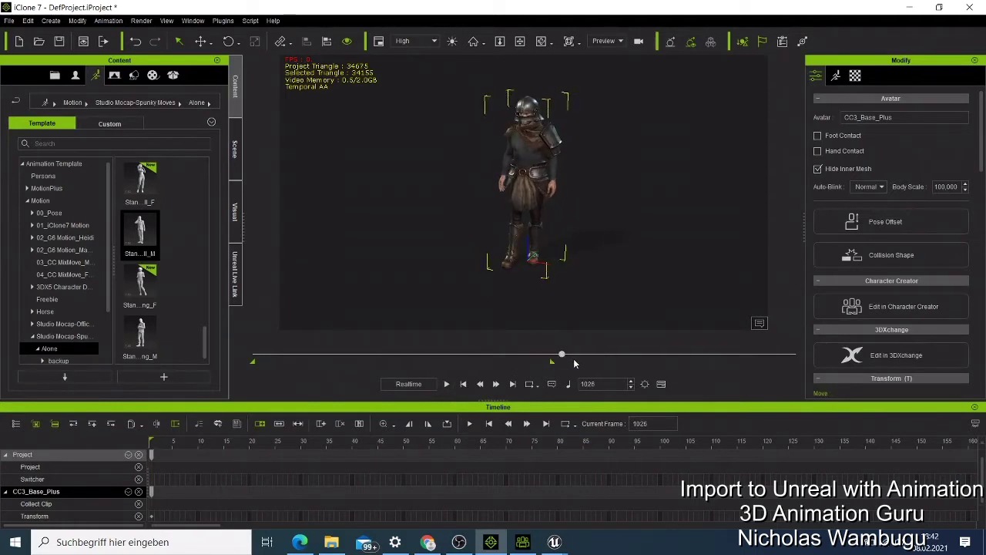
pyautogui.click(556, 355)
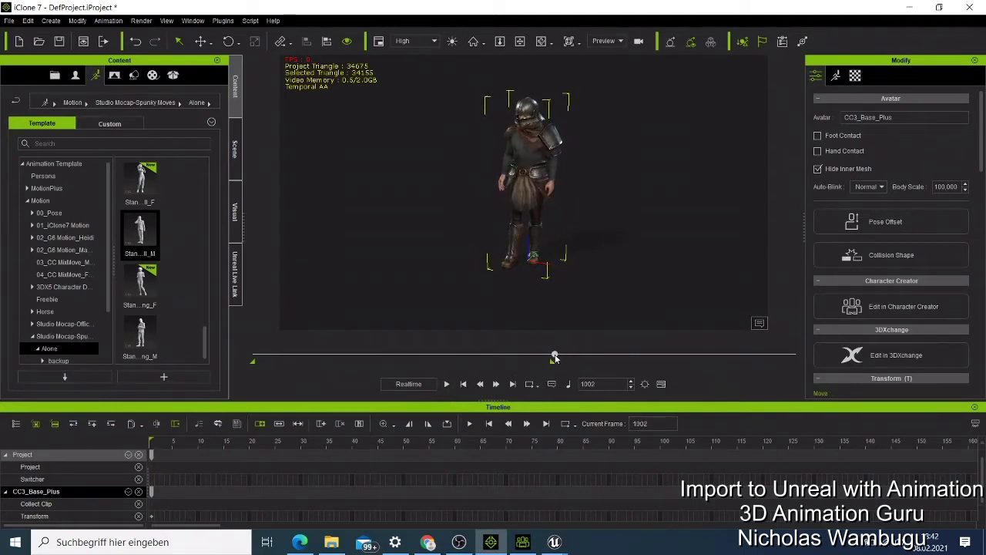
pyautogui.click(552, 359)
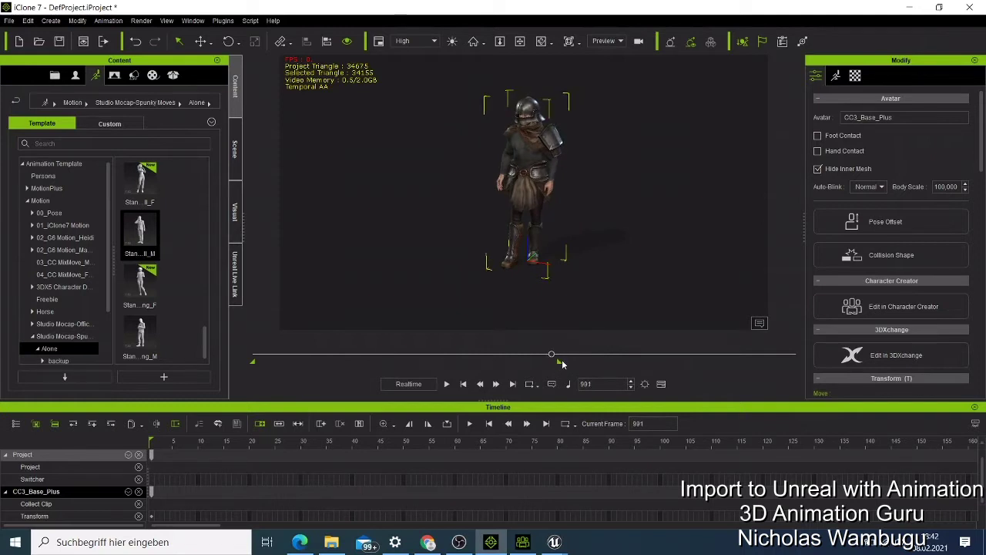
pyautogui.click(560, 356)
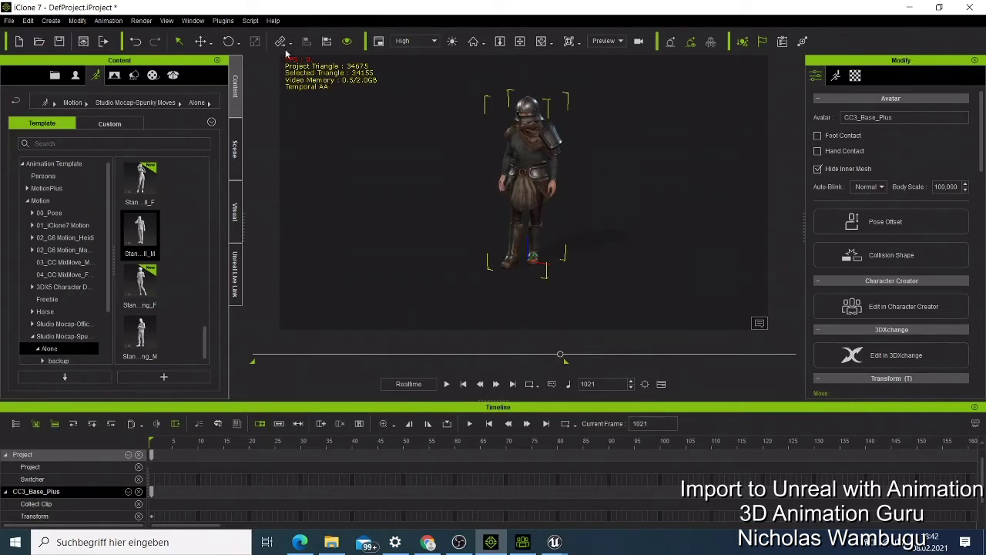
# Browse the Character Creator & iClone Auto Setup plugin files and open their Unreal folder
pyautogui.click(223, 21)
pyautogui.moveTo(291, 51)
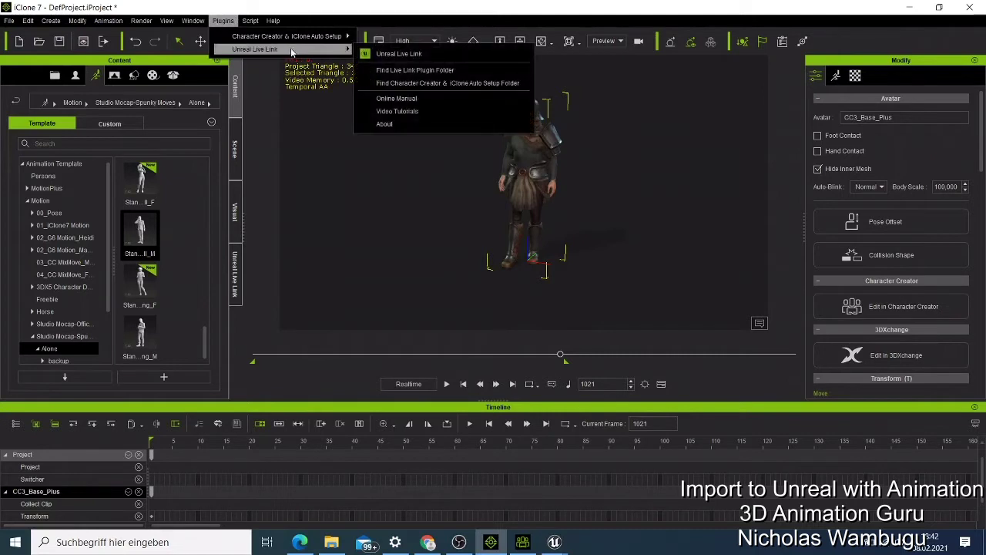
pyautogui.moveTo(272, 37)
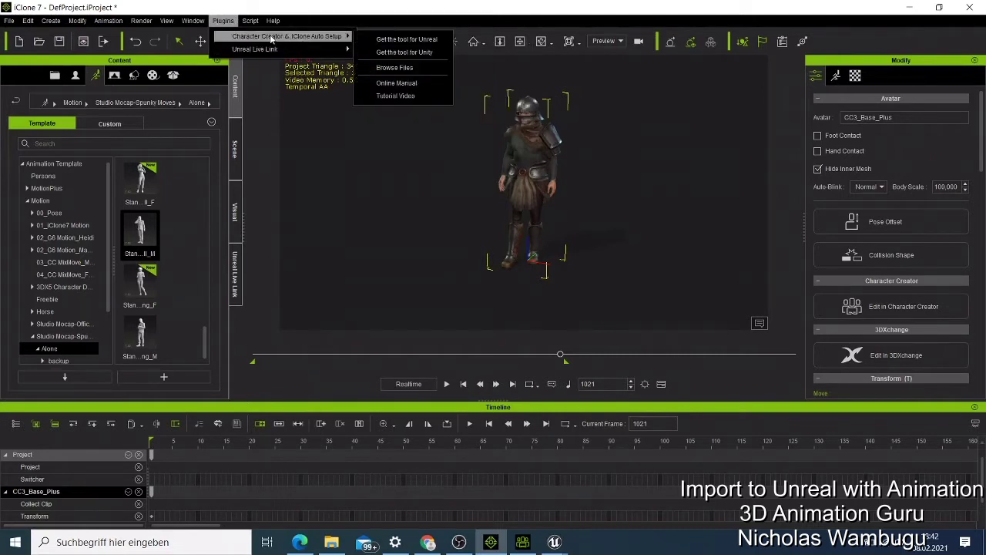
pyautogui.click(399, 67)
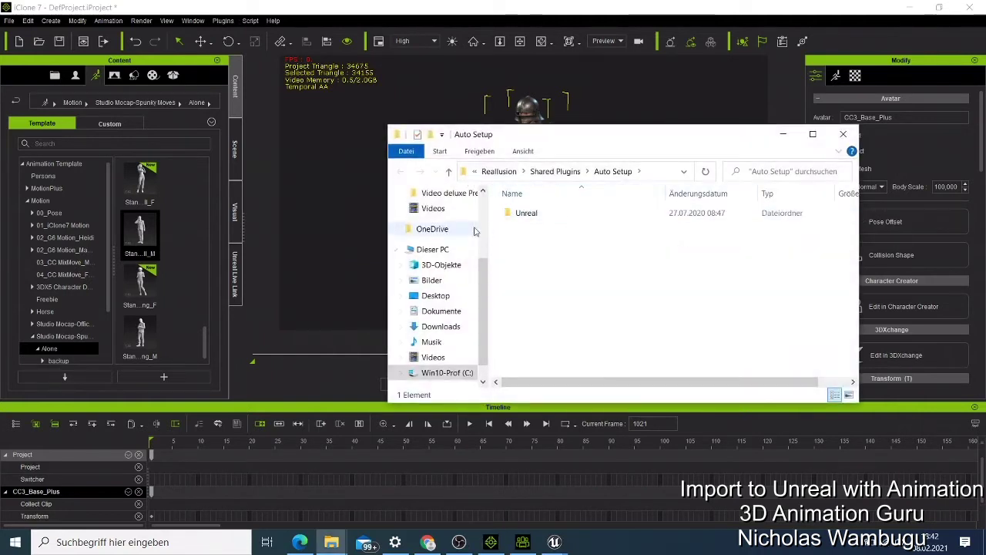
pyautogui.doubleClick(540, 220)
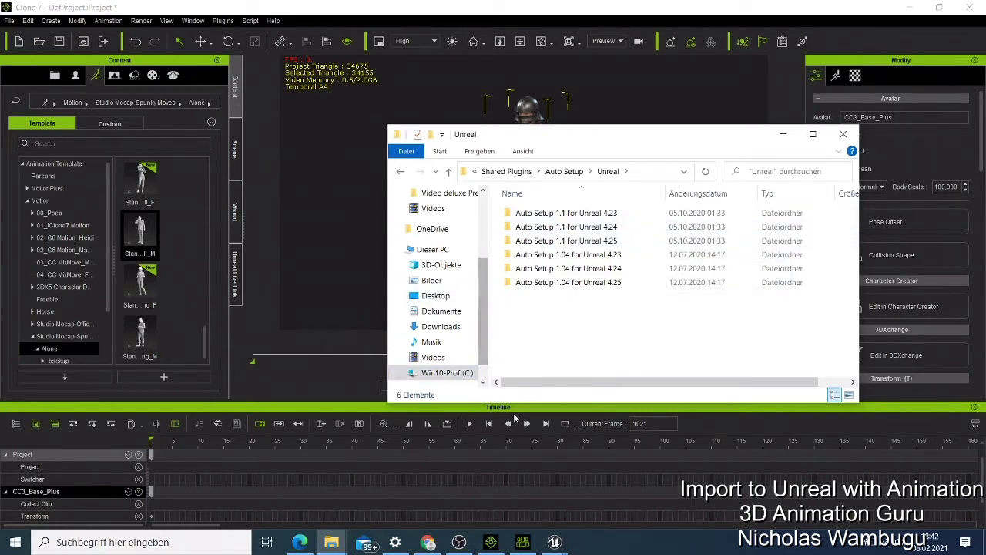
# Switch to Unreal Engine, close its Plugins window, and return to the Auto Setup file folder
pyautogui.click(558, 543)
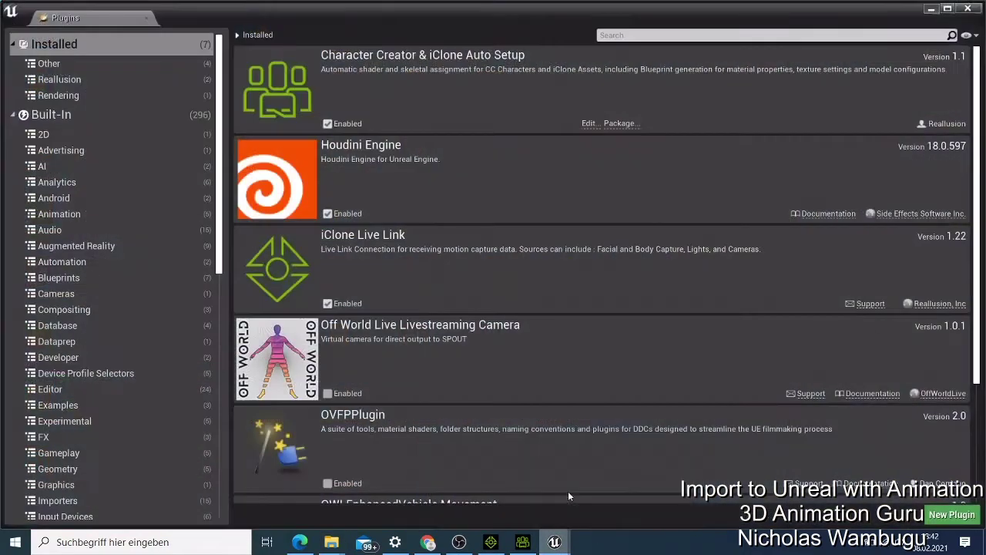
pyautogui.click(568, 491)
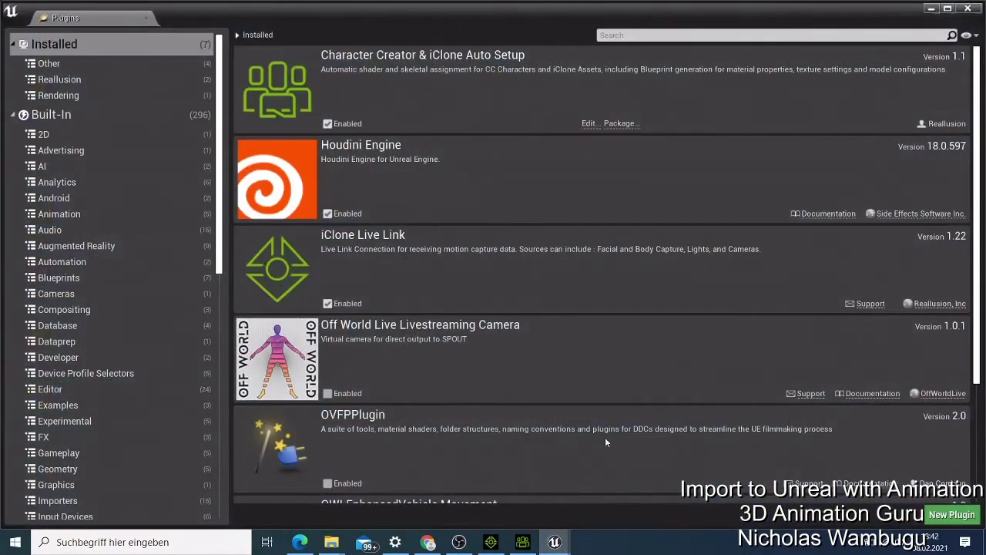
pyautogui.click(968, 8)
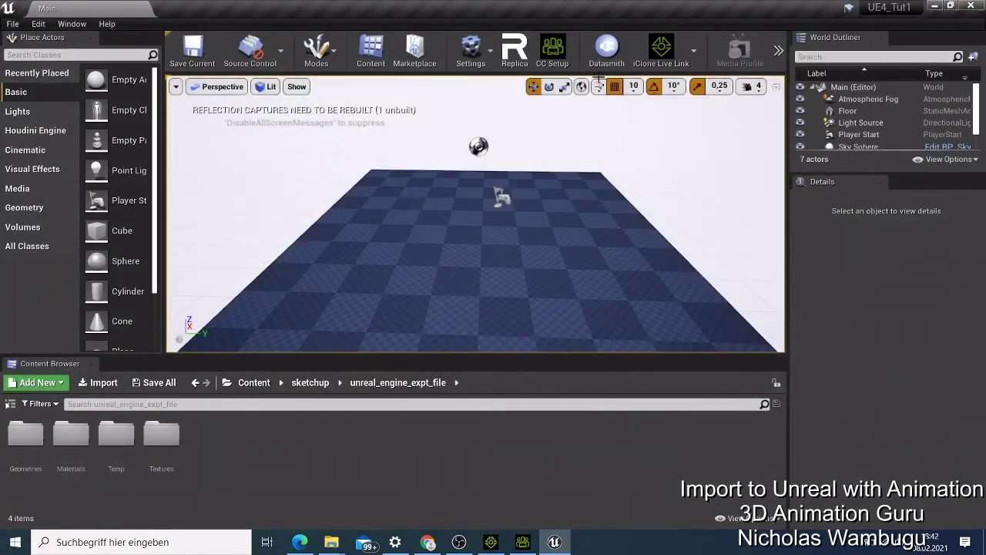
pyautogui.click(934, 6)
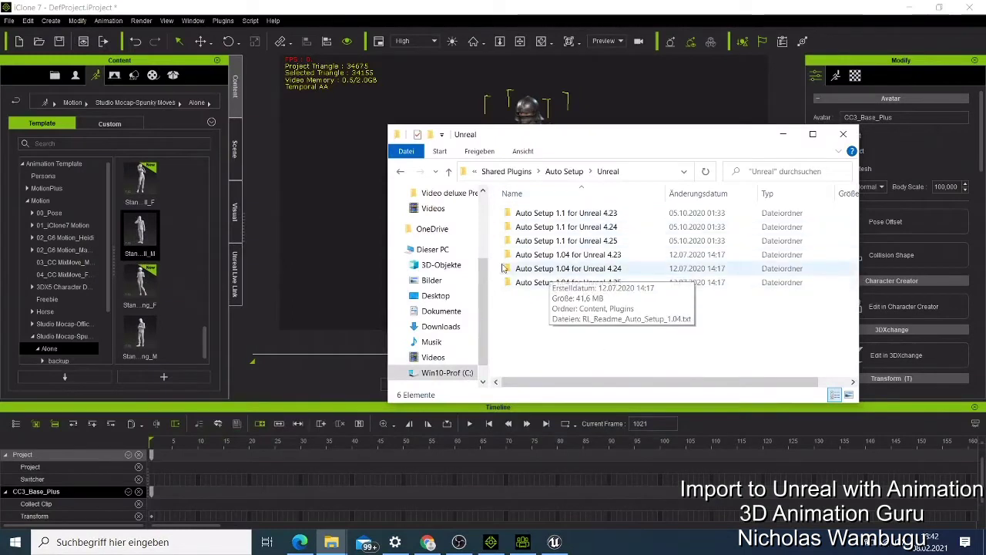
# Open the Auto Setup 1.1 for Unreal 4.25 folder and view the installation instructions in its readme file
pyautogui.doubleClick(600, 242)
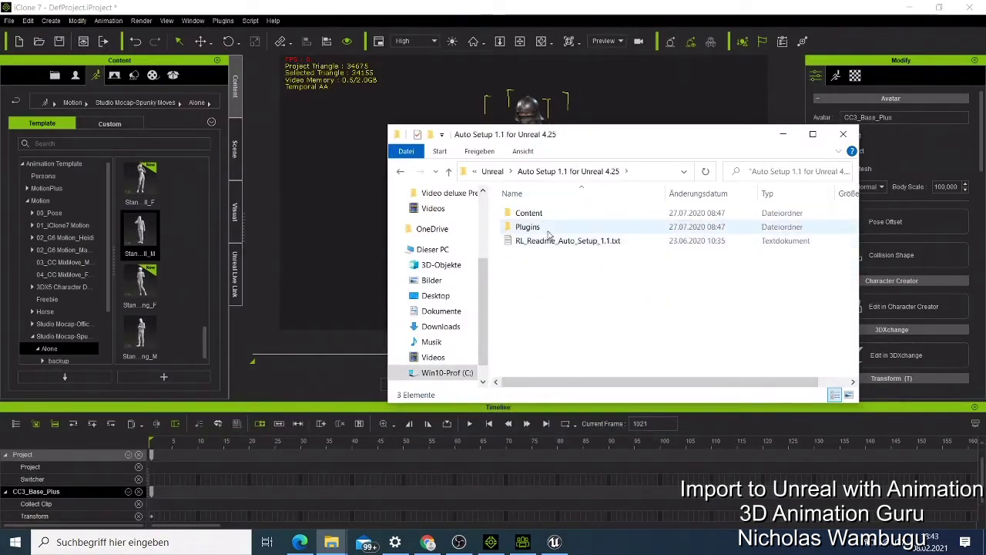
pyautogui.click(531, 227)
pyautogui.doubleClick(567, 244)
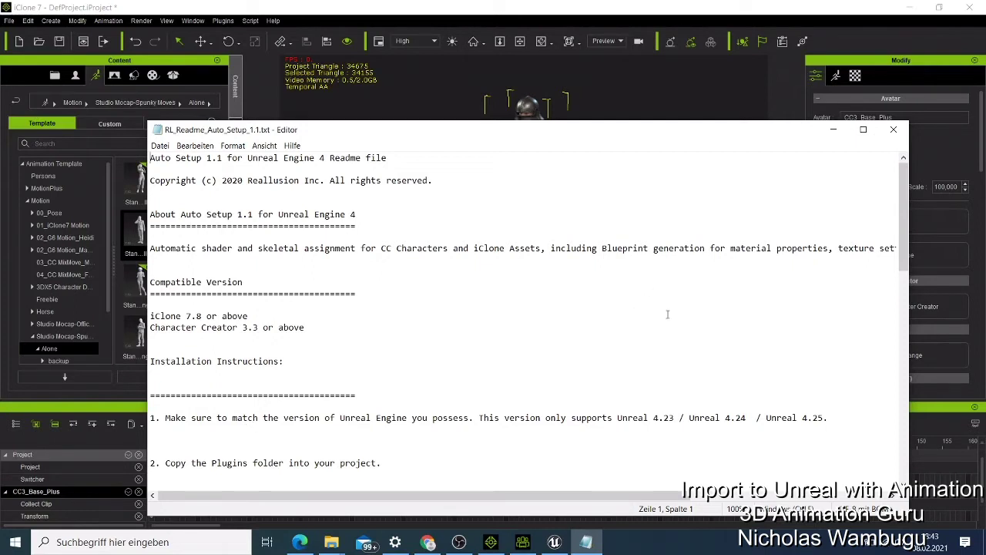
pyautogui.click(893, 129)
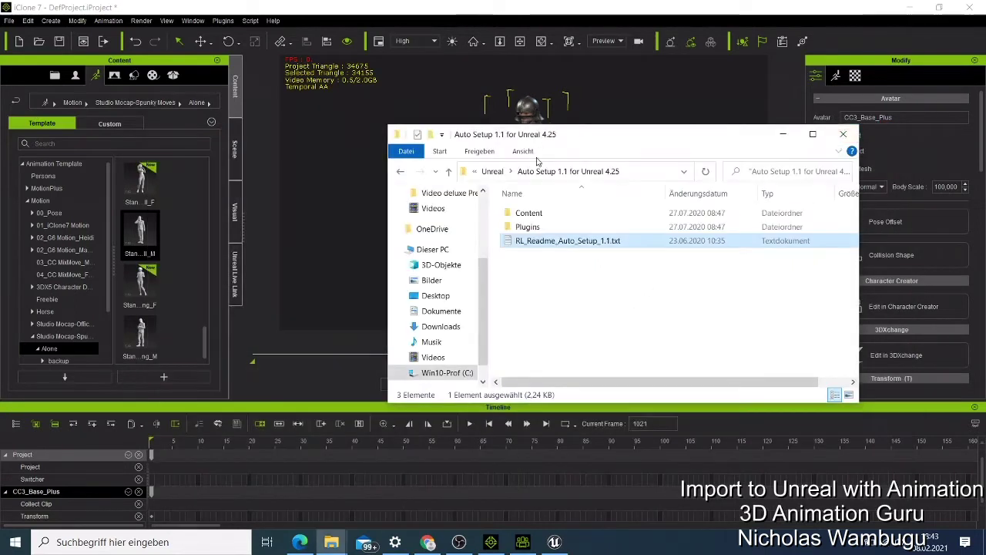
pyautogui.click(530, 215)
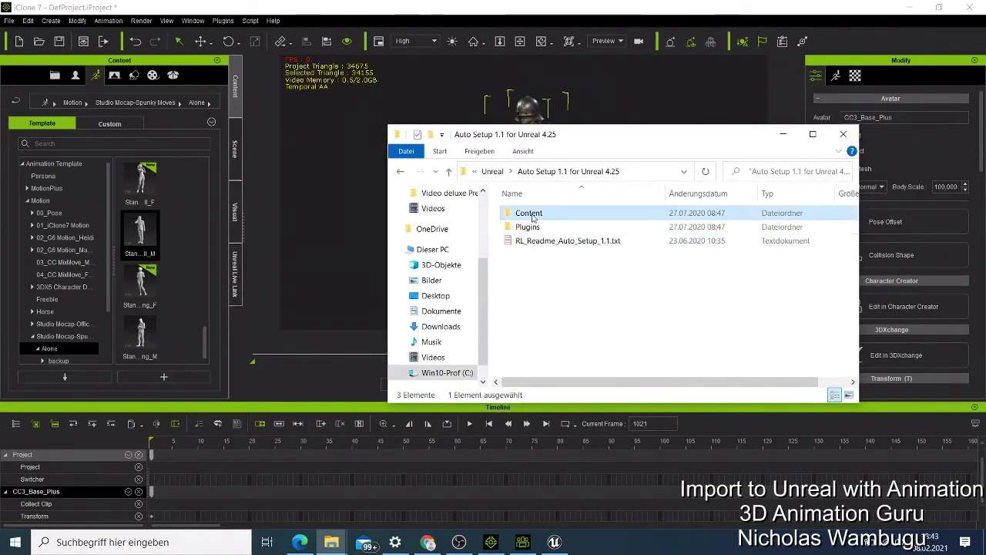
pyautogui.keyDown('shift'); pyautogui.click(536, 228); pyautogui.keyUp('shift')
pyautogui.rightClick(537, 230)
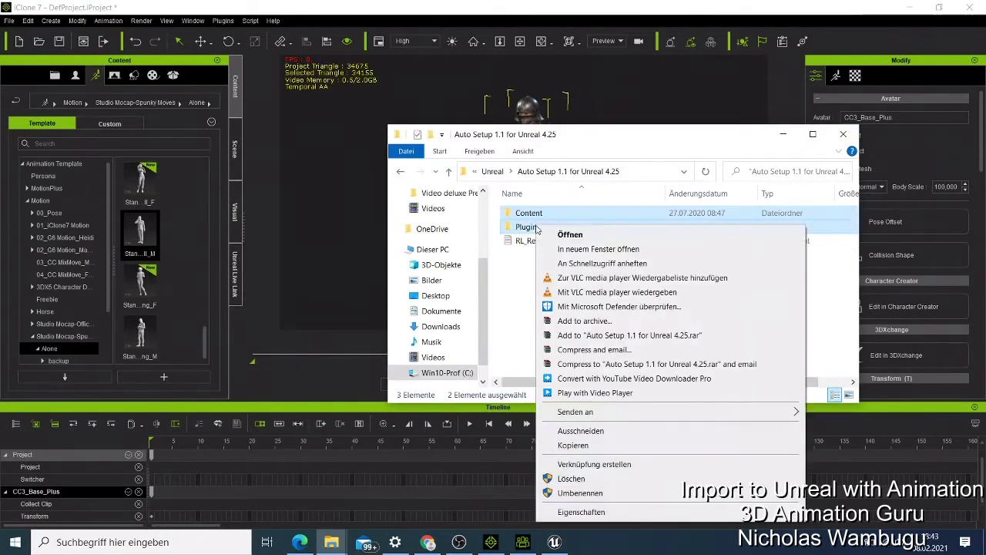
pyautogui.click(846, 287)
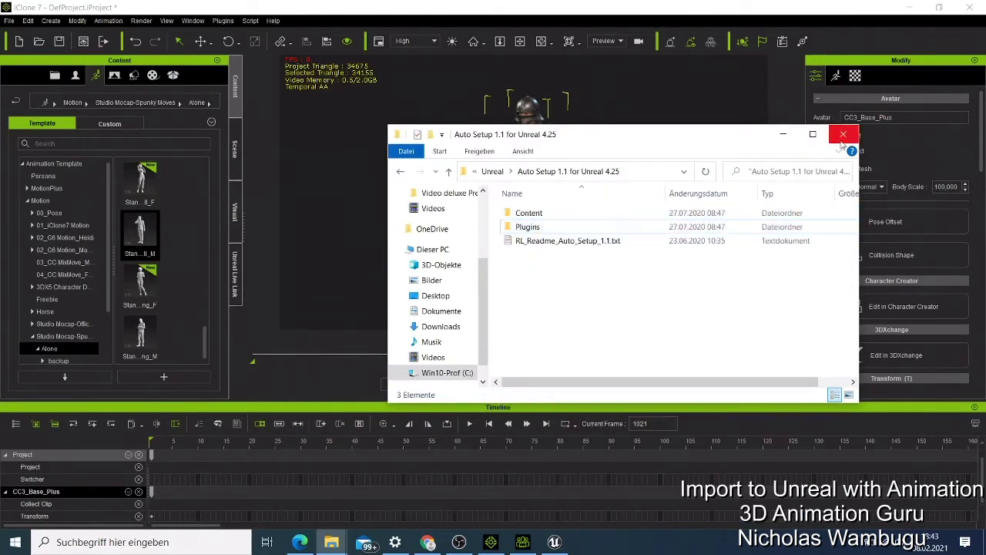
# Clear the open windows from the desktop and bring up the UE4_Tut1 project folder in File Explorer
pyautogui.click(843, 136)
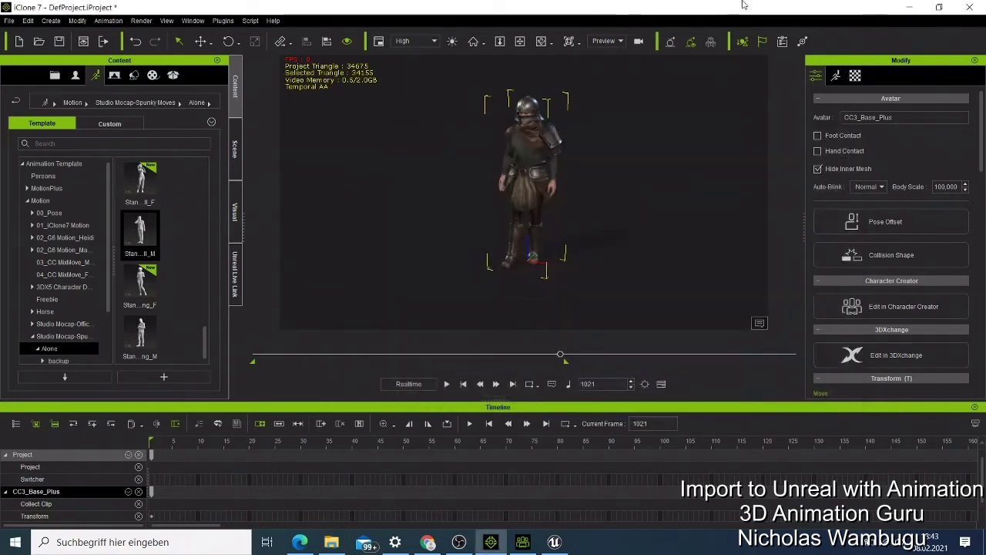
pyautogui.click(898, 10)
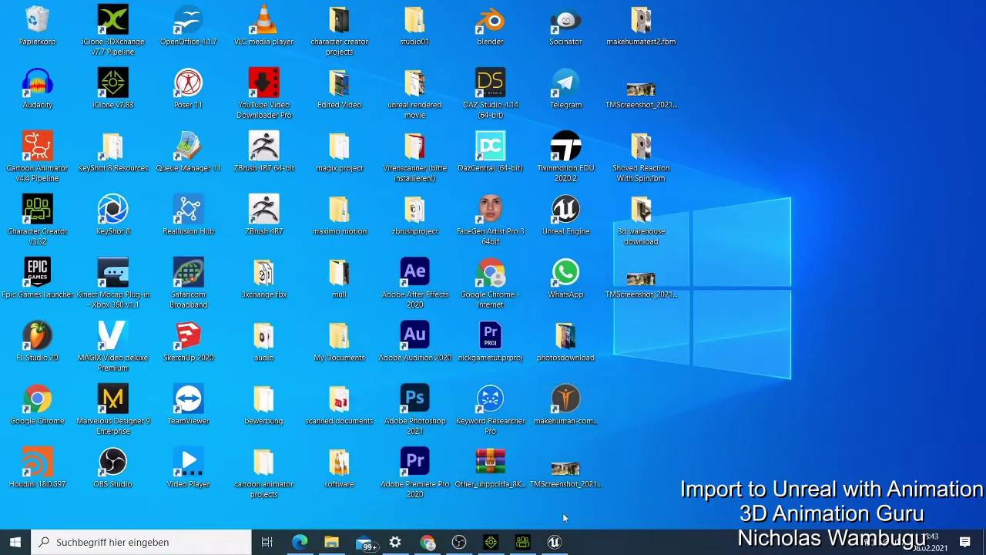
pyautogui.click(554, 541)
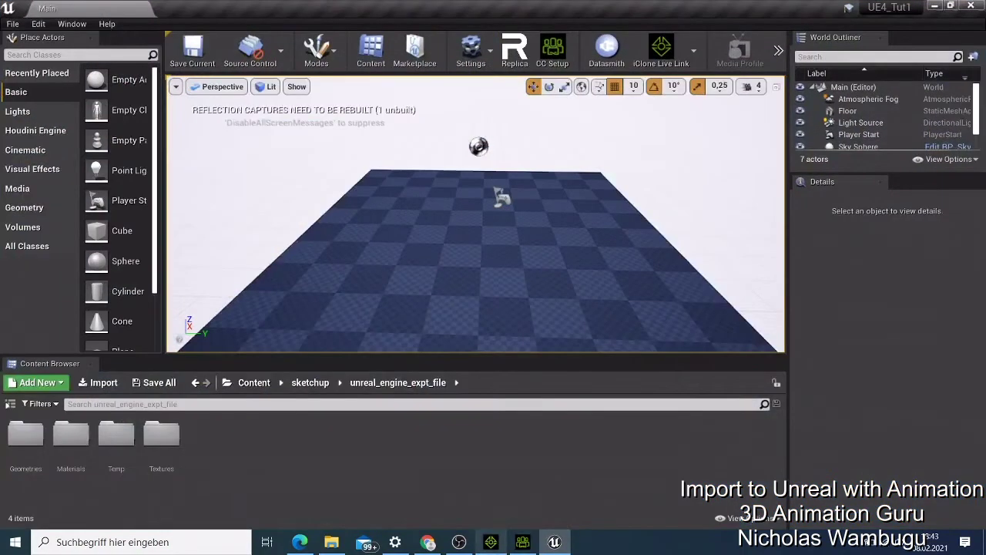
pyautogui.click(491, 541)
pyautogui.click(523, 542)
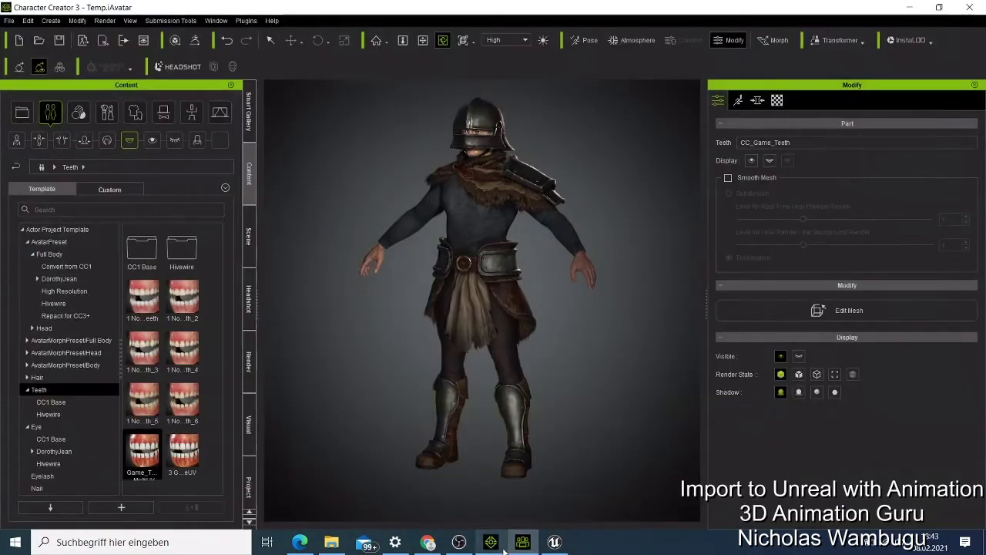
pyautogui.click(900, 7)
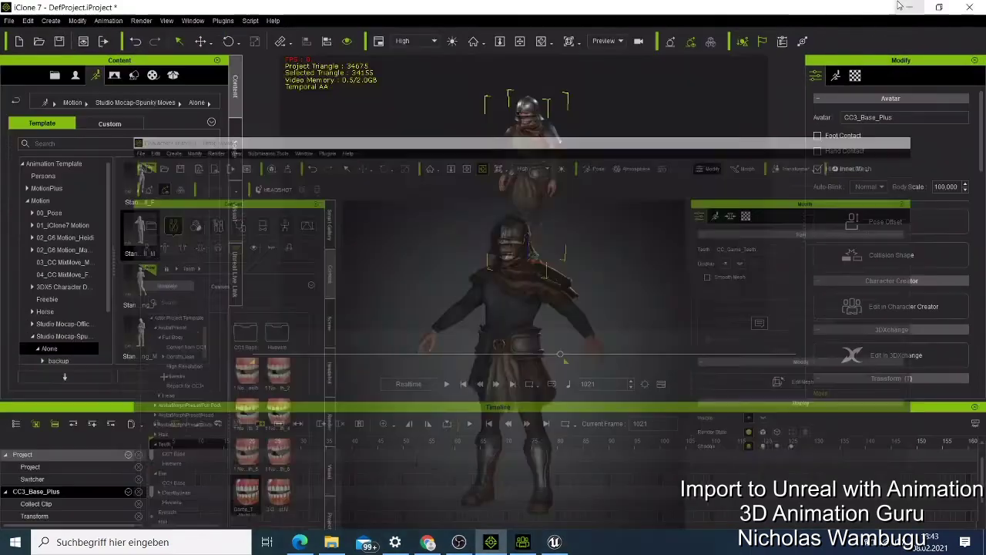
pyautogui.click(909, 7)
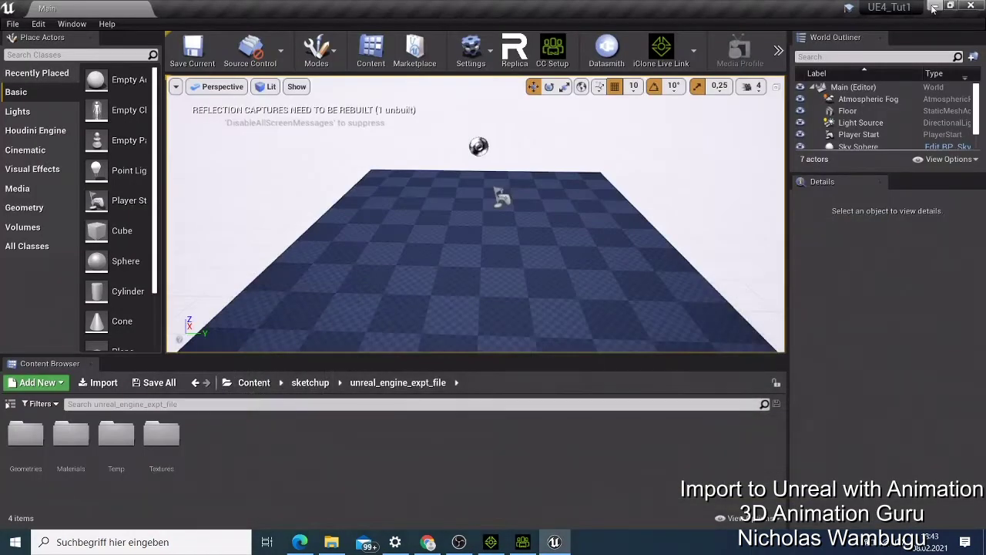
pyautogui.click(930, 6)
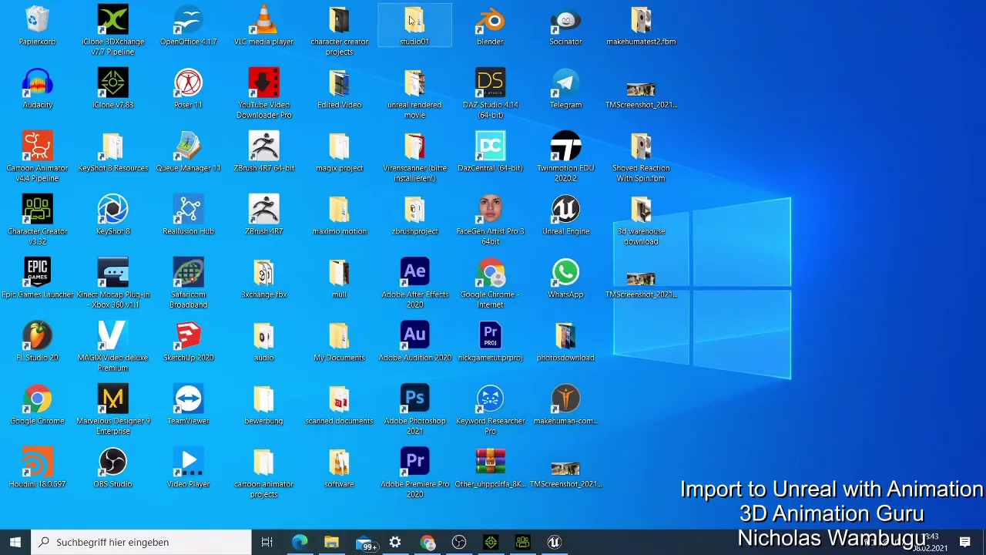
pyautogui.click(332, 542)
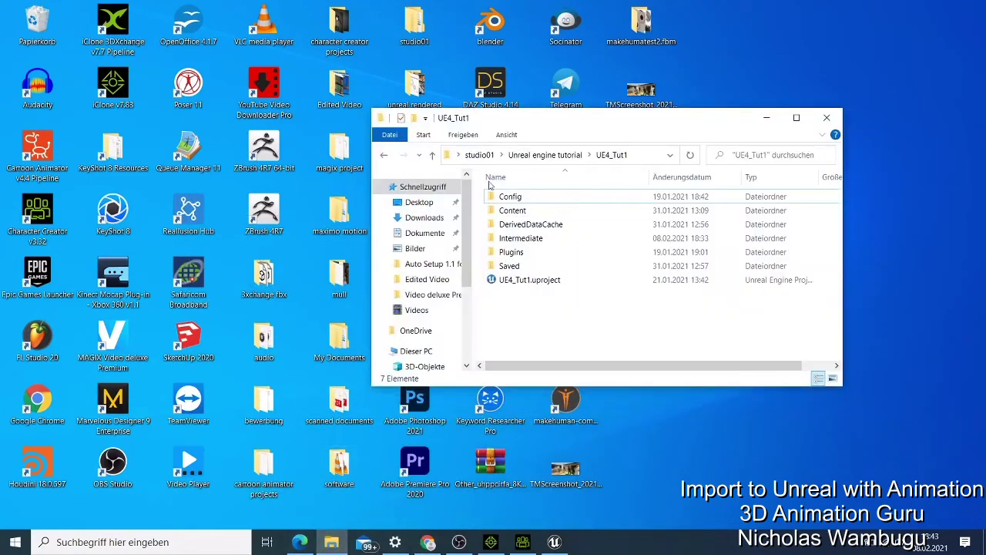
# Browse from studio01 through Unreal engine tutorial to the UE4_Tut1 project folder, view its contents, and close File Explorer
pyautogui.click(384, 155)
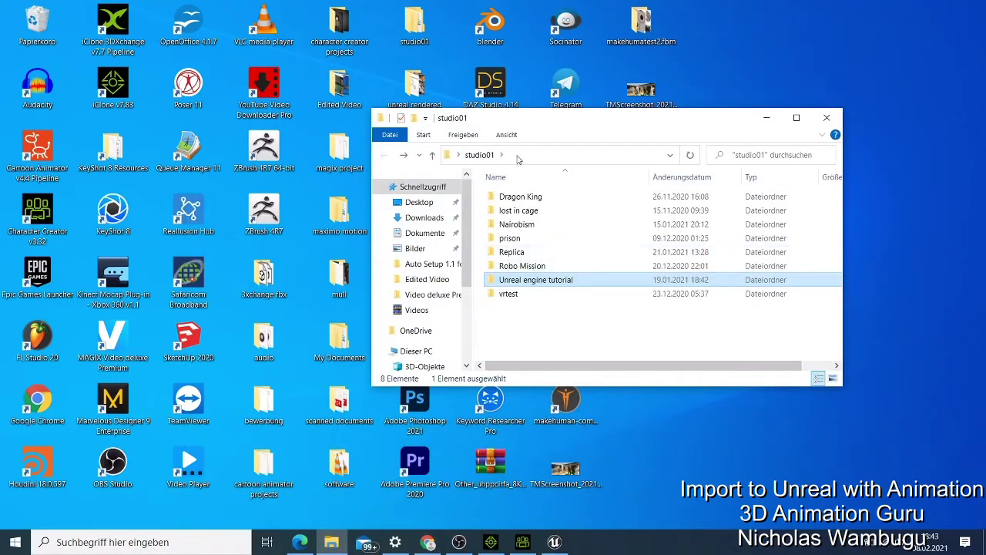
pyautogui.doubleClick(523, 283)
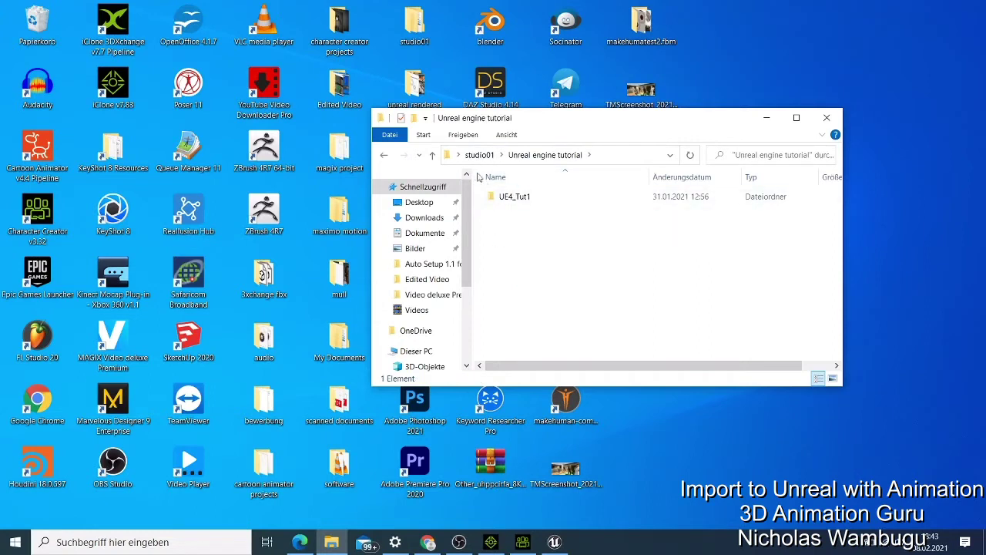
pyautogui.doubleClick(518, 202)
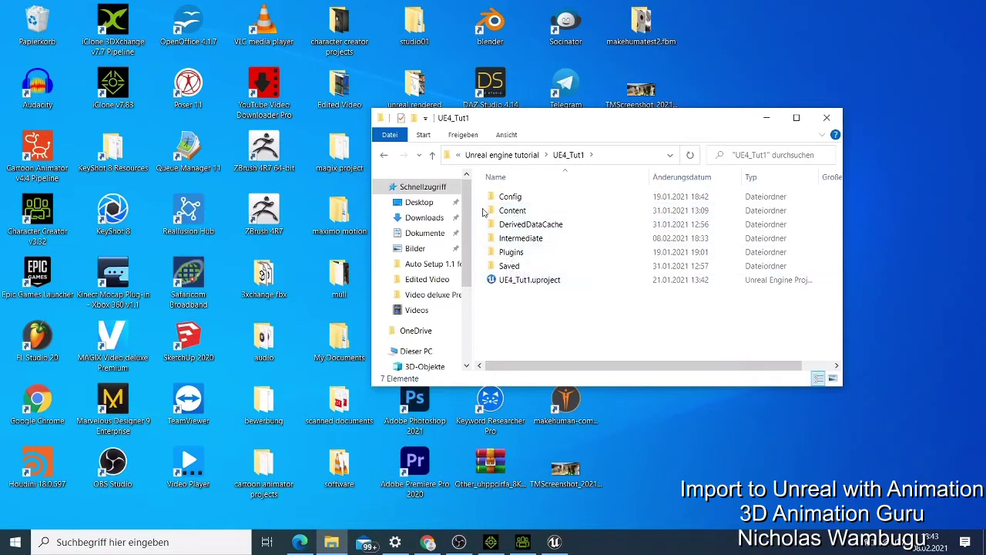
pyautogui.rightClick(521, 306)
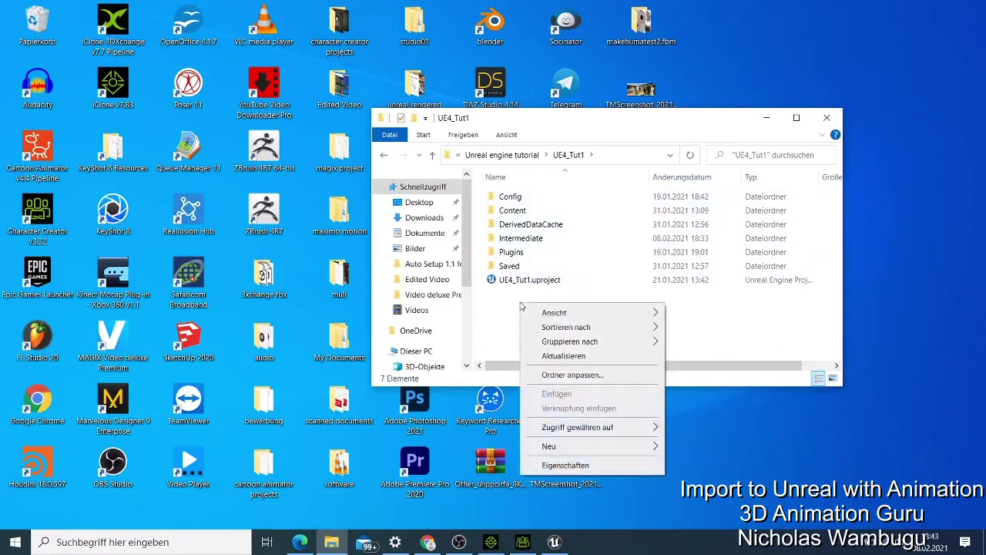
pyautogui.click(516, 297)
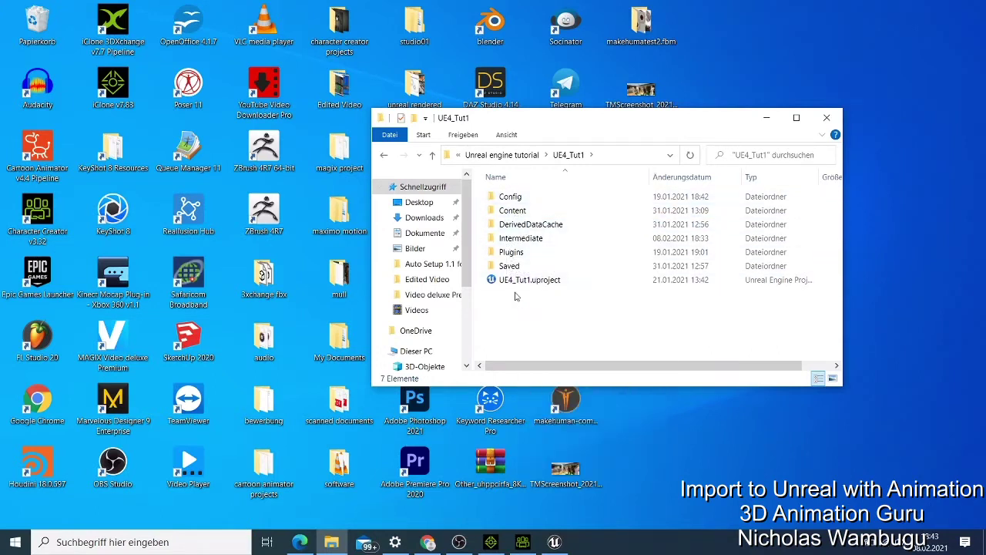
pyautogui.click(827, 117)
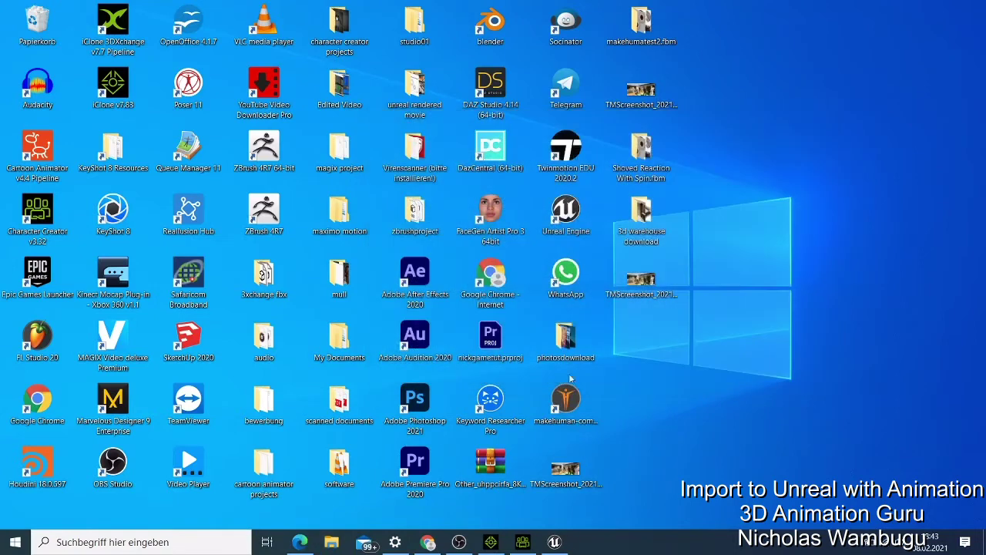
pyautogui.click(556, 542)
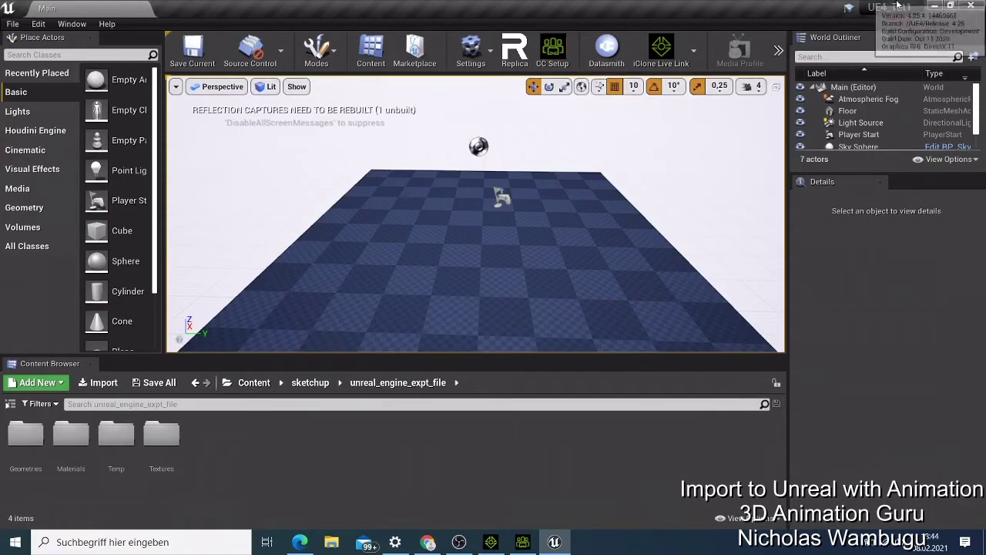
pyautogui.click(933, 7)
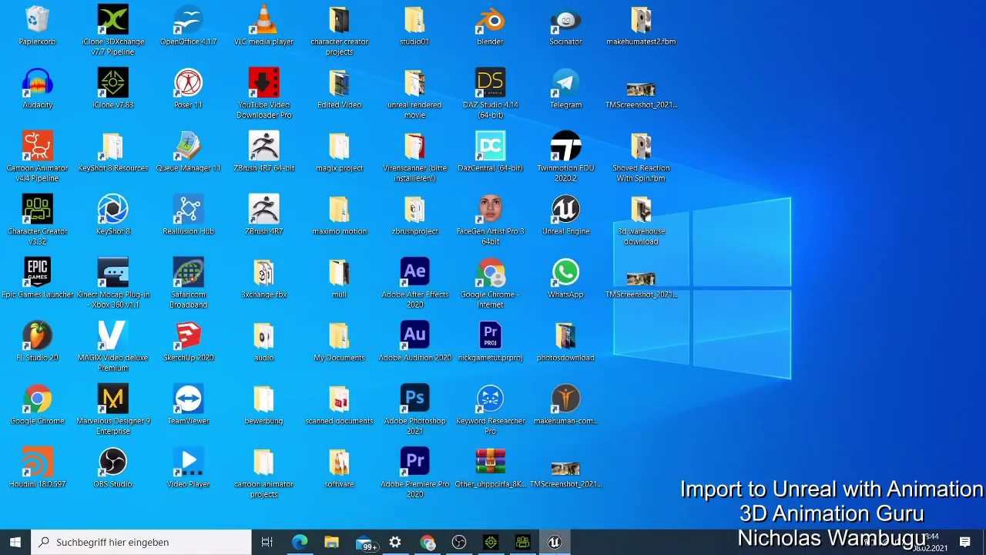
pyautogui.click(554, 541)
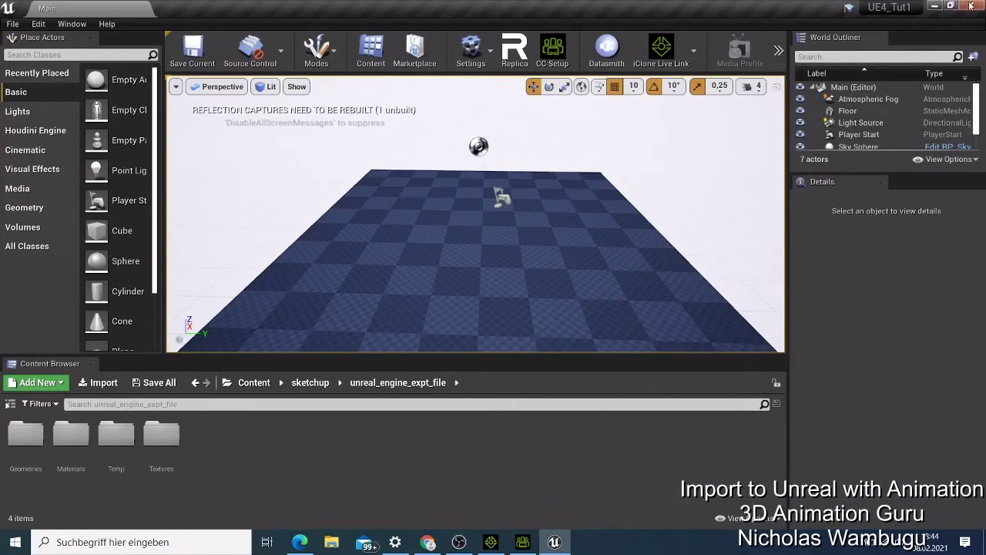
pyautogui.click(934, 6)
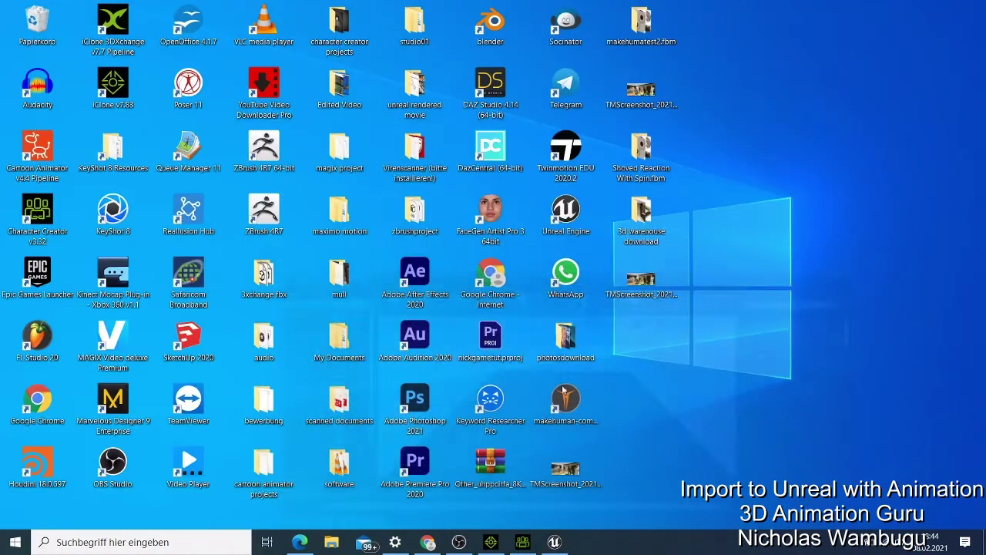
pyautogui.click(491, 541)
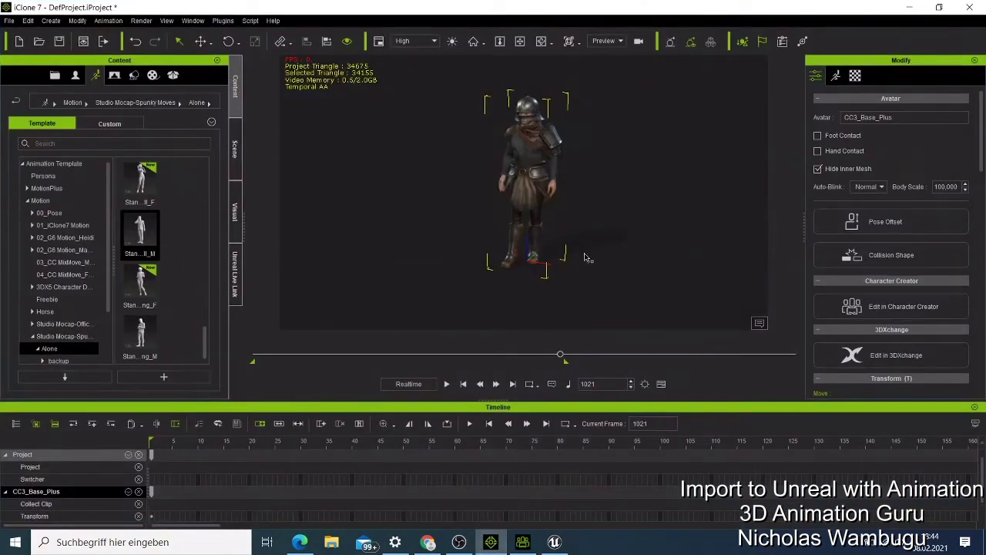
pyautogui.click(491, 542)
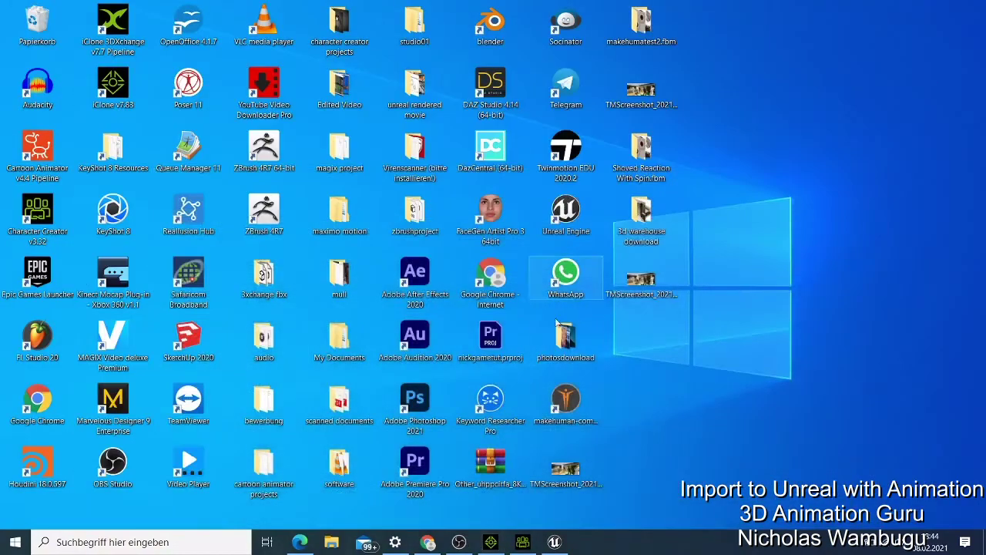
# Switch to Character Creator 3, look at the character's export options including Send Character to iClone, and minimize the program
pyautogui.click(524, 542)
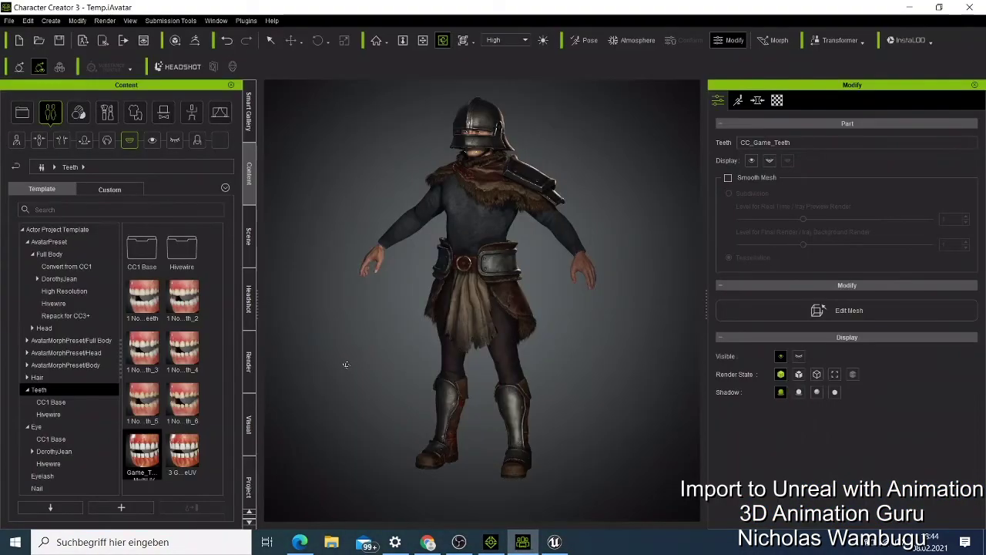
pyautogui.click(9, 21)
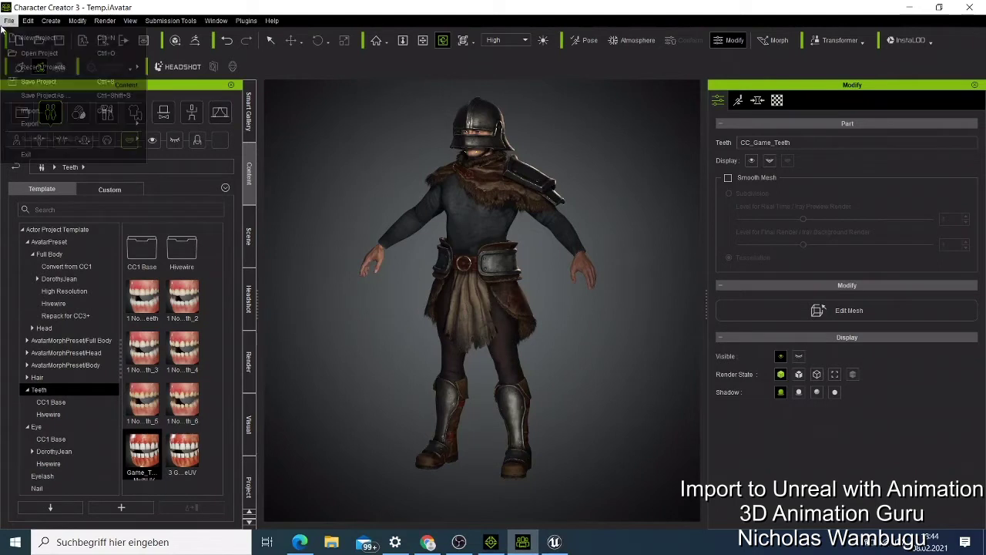
pyautogui.moveTo(62, 126)
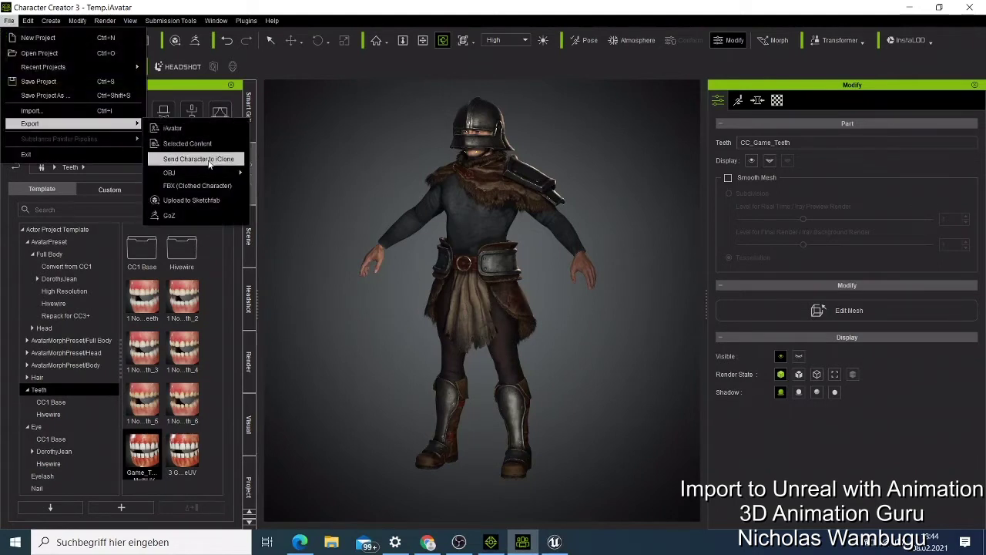
pyautogui.press('Escape')
pyautogui.press('Escape')
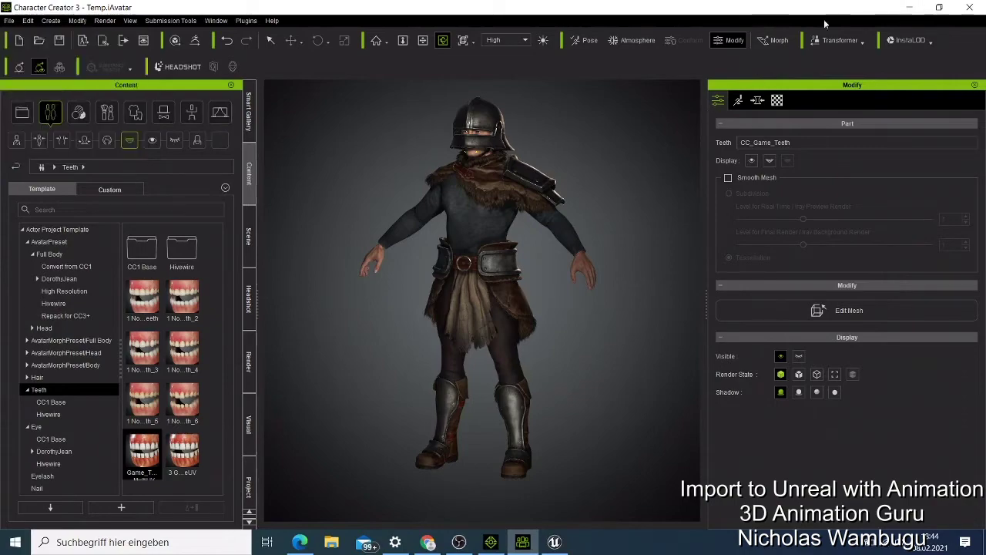
pyautogui.click(910, 7)
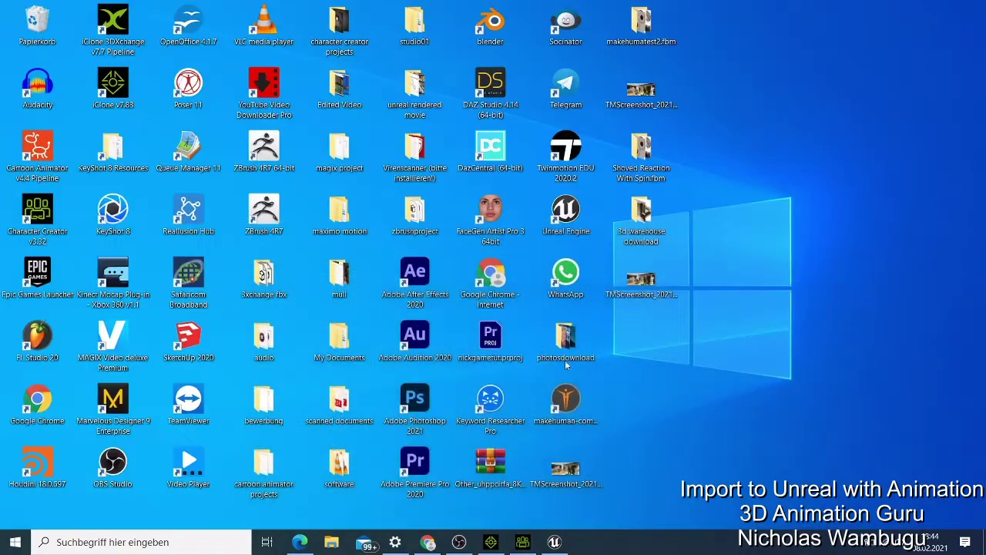
# Switch to iClone 7 and start an FBX export of the armored character with the Unreal target tool preset
pyautogui.click(483, 544)
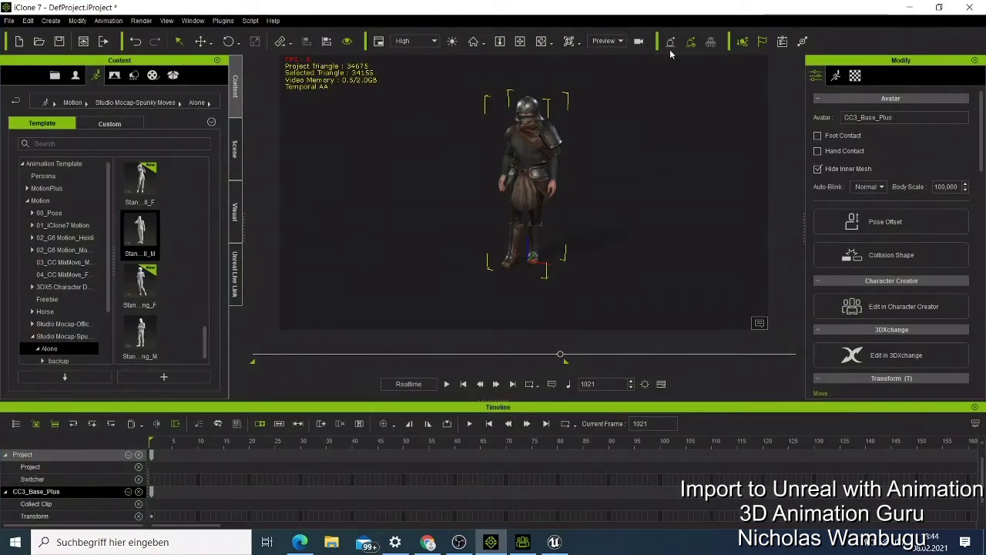
pyautogui.click(9, 21)
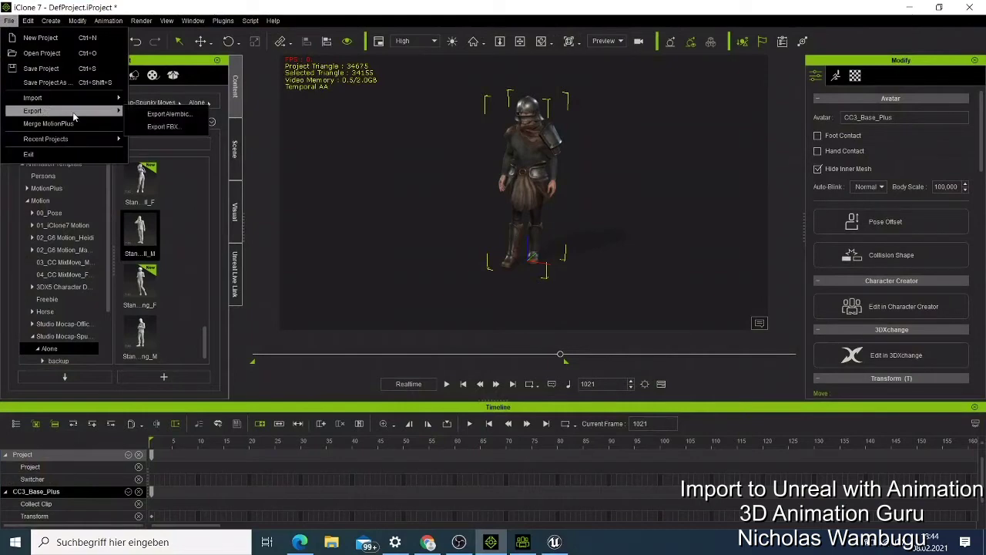
pyautogui.click(163, 126)
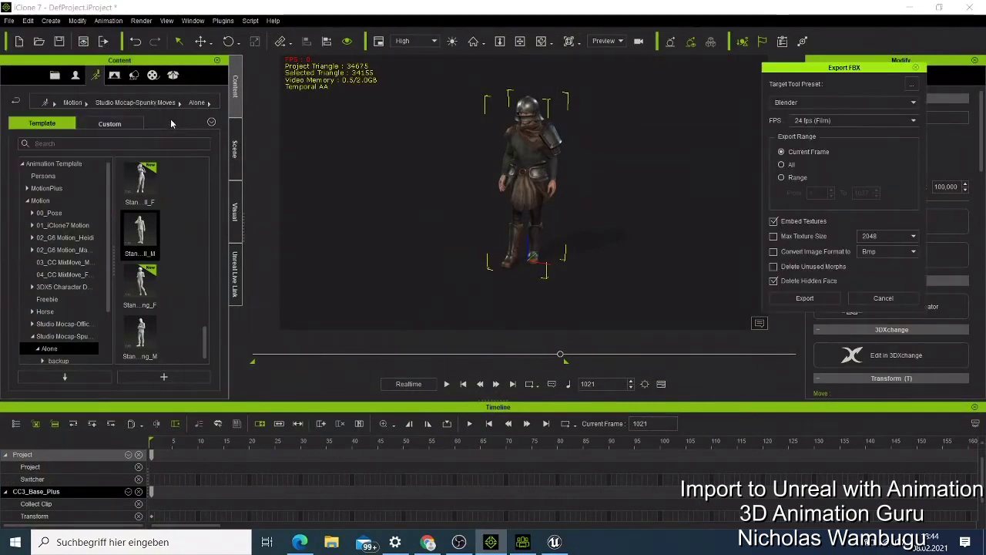
pyautogui.click(824, 102)
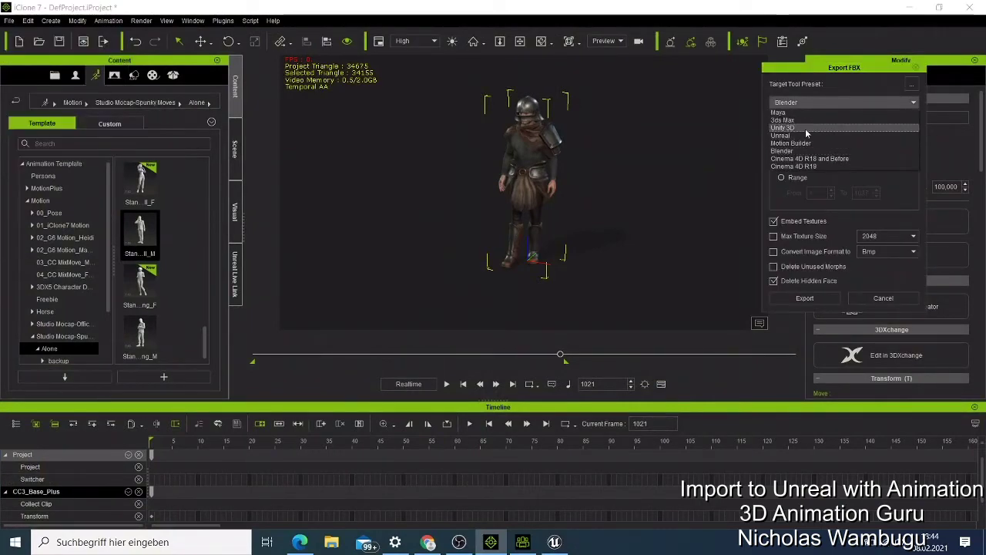
pyautogui.click(806, 136)
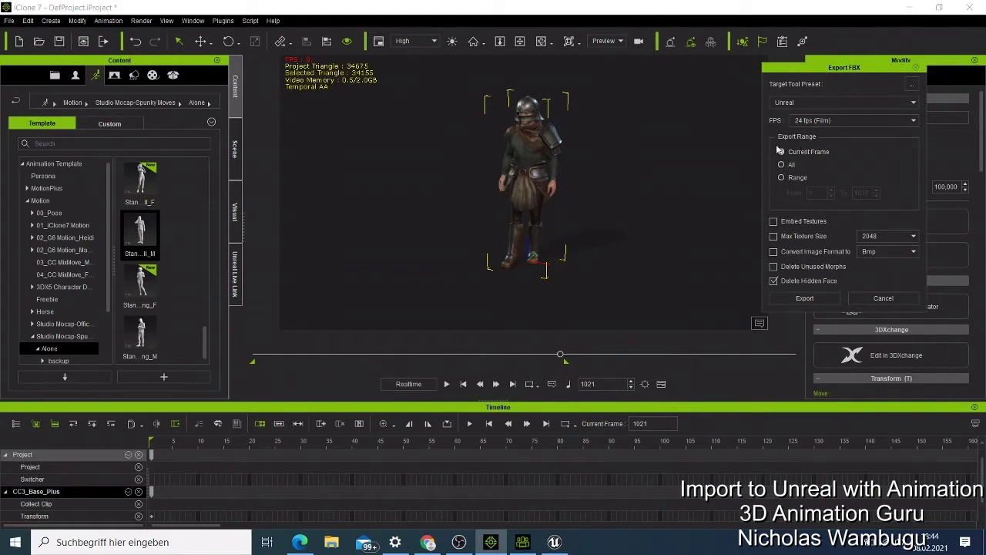
# Set the FBX export range to the Range option, covering frames 1 to 1037
pyautogui.click(782, 177)
pyautogui.click(782, 153)
pyautogui.click(782, 165)
pyautogui.click(782, 178)
# Export the animated character as an FBX file named gameforue4 in the 3xchange fbx folder and dismiss the Auto Setup notice
pyautogui.click(801, 299)
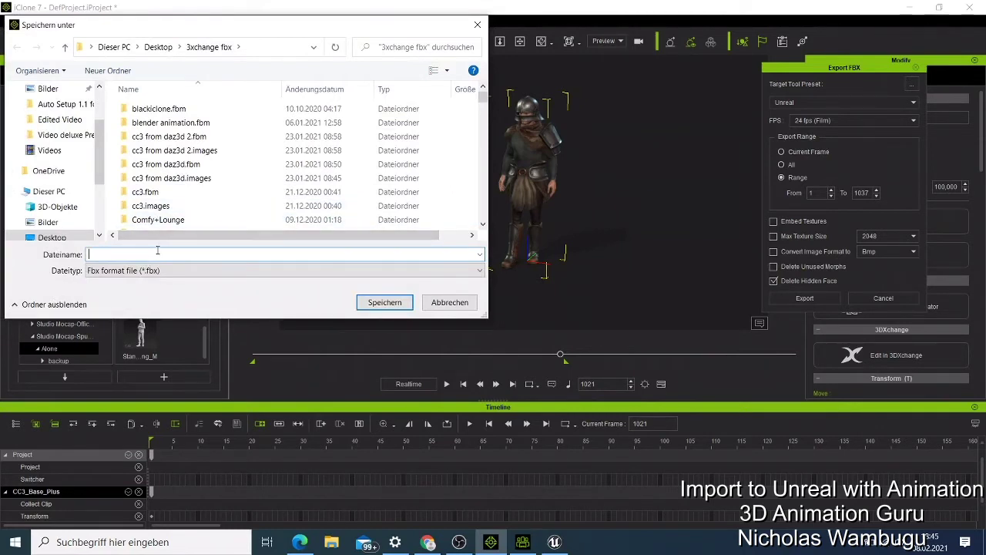
pyautogui.write('gam')
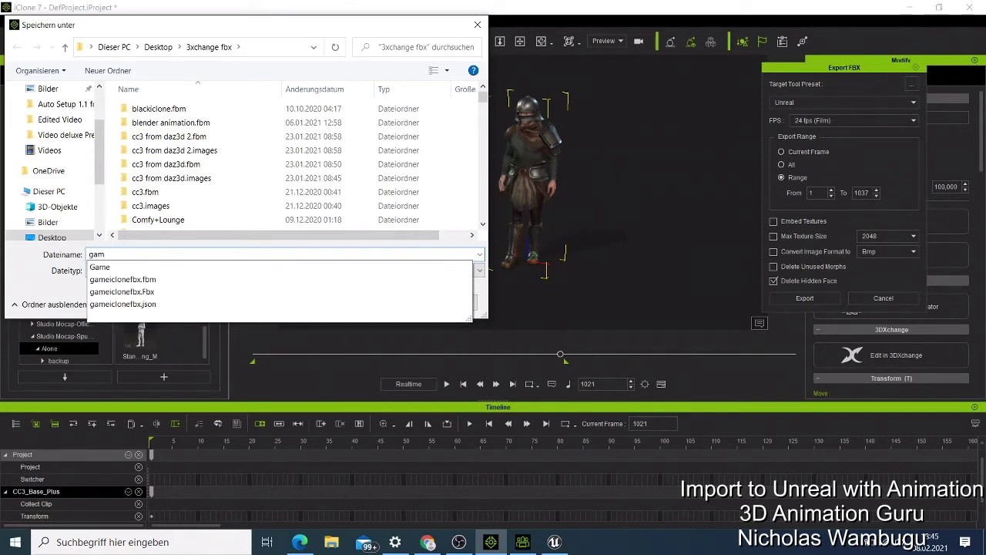
pyautogui.write('e')
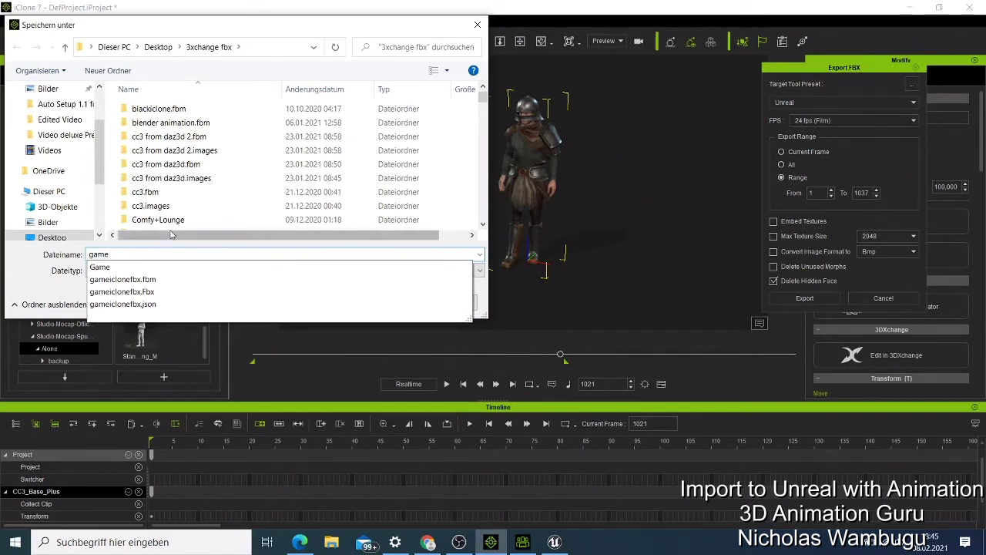
pyautogui.write('forue4')
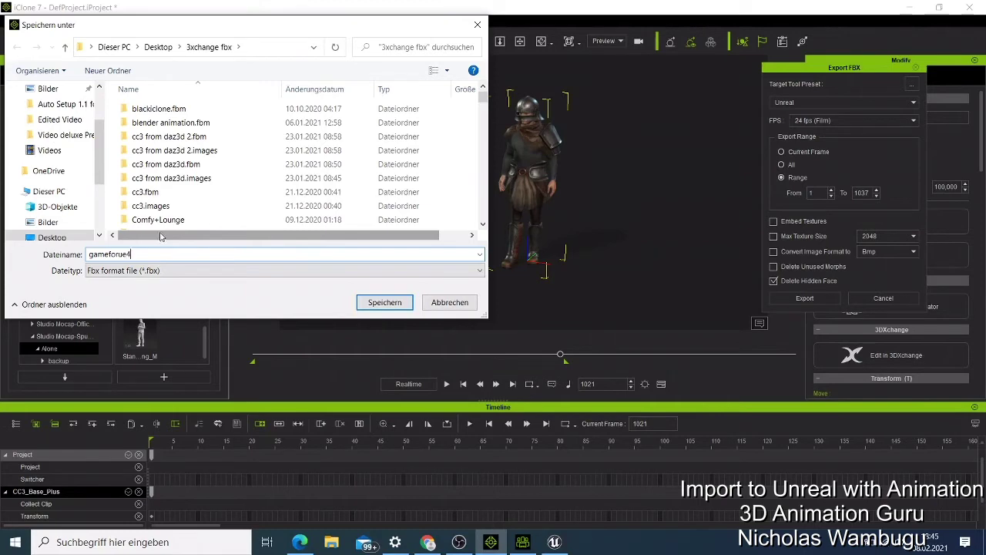
pyautogui.click(390, 302)
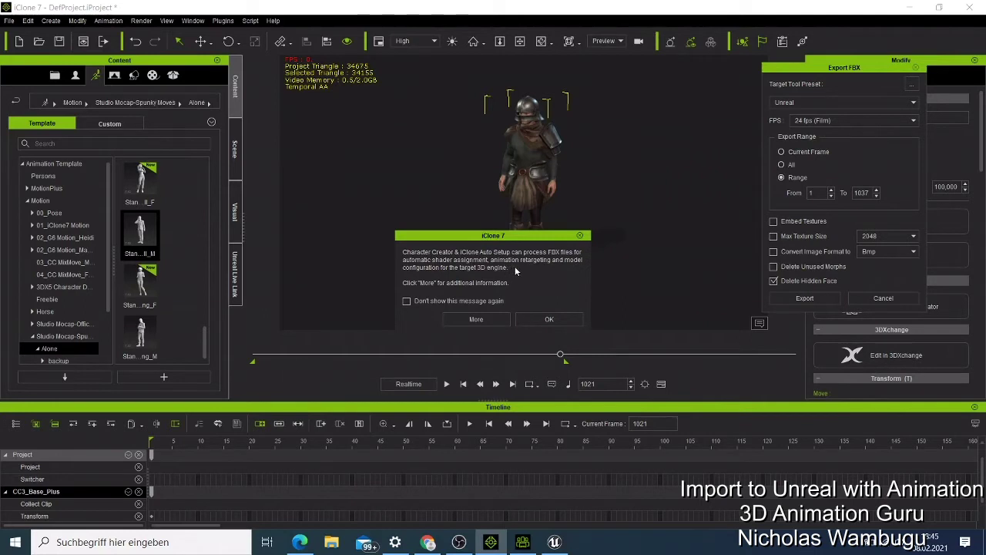
pyautogui.click(547, 318)
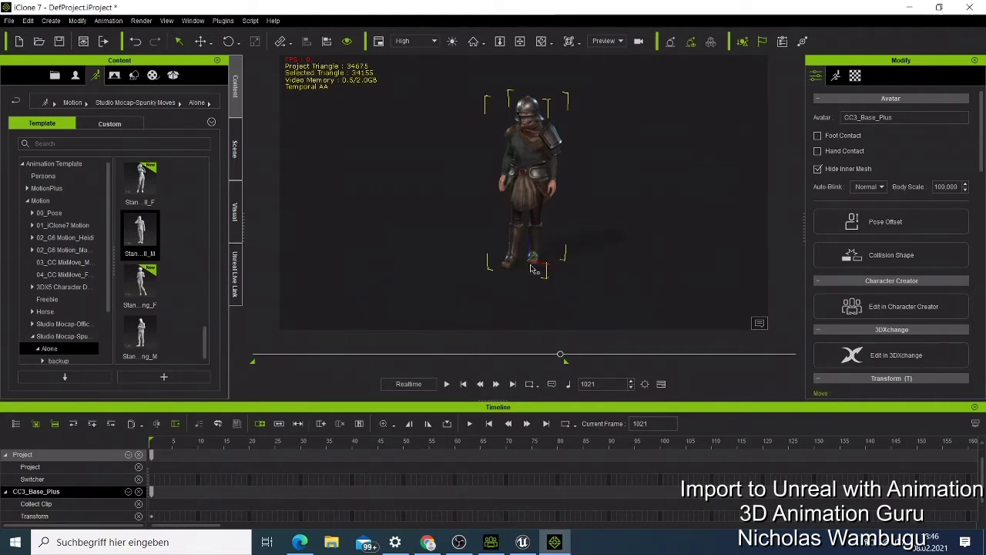
# Minimize iClone, switch to Unreal Engine, and go to the project's top-level Content folder
pyautogui.click(904, 7)
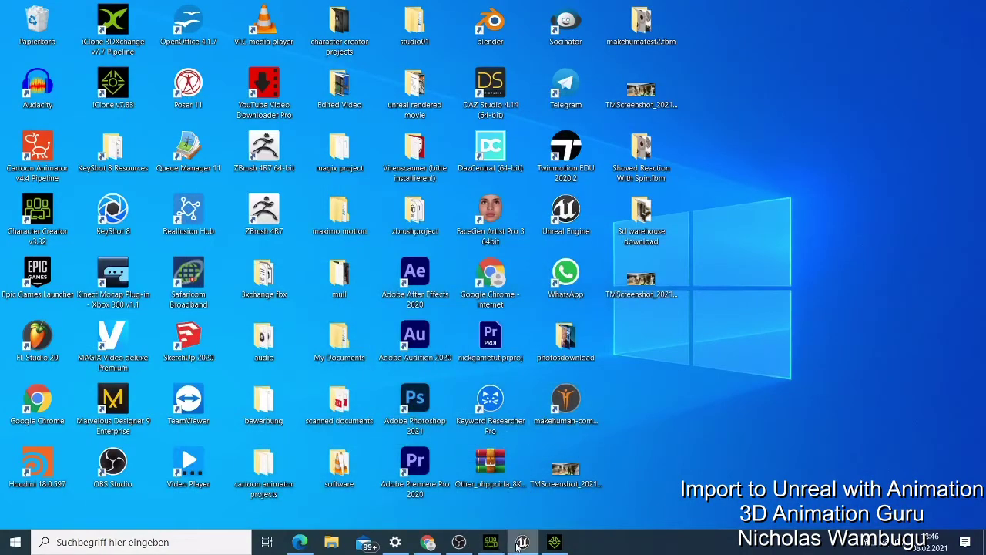
pyautogui.click(522, 542)
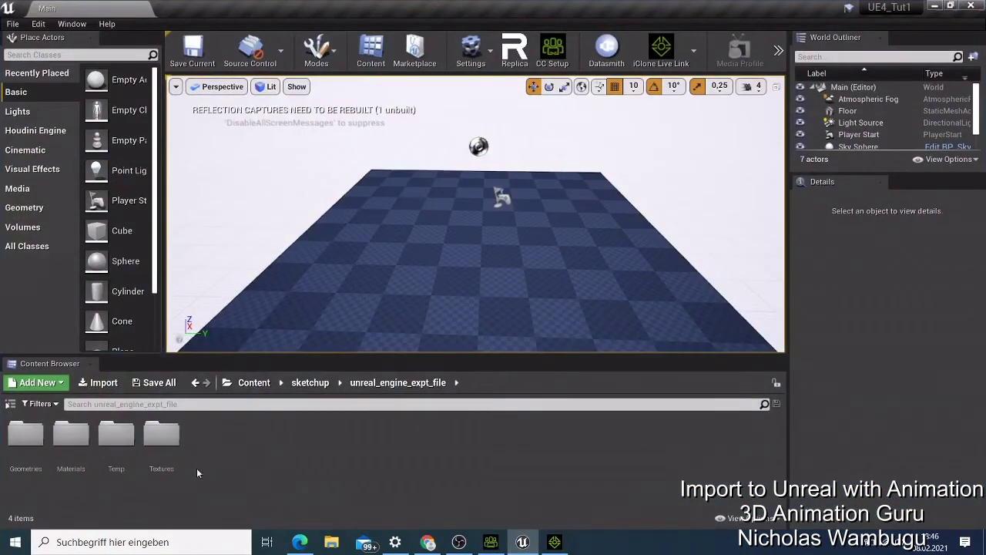
pyautogui.click(254, 382)
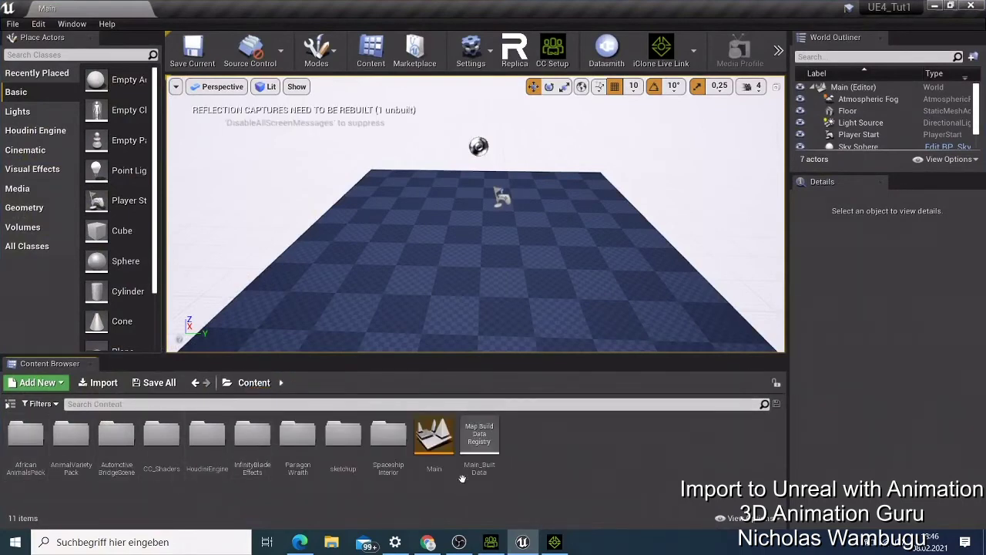
# Create a new folder named fbxcharacter in the Content folder and open it
pyautogui.rightClick(538, 434)
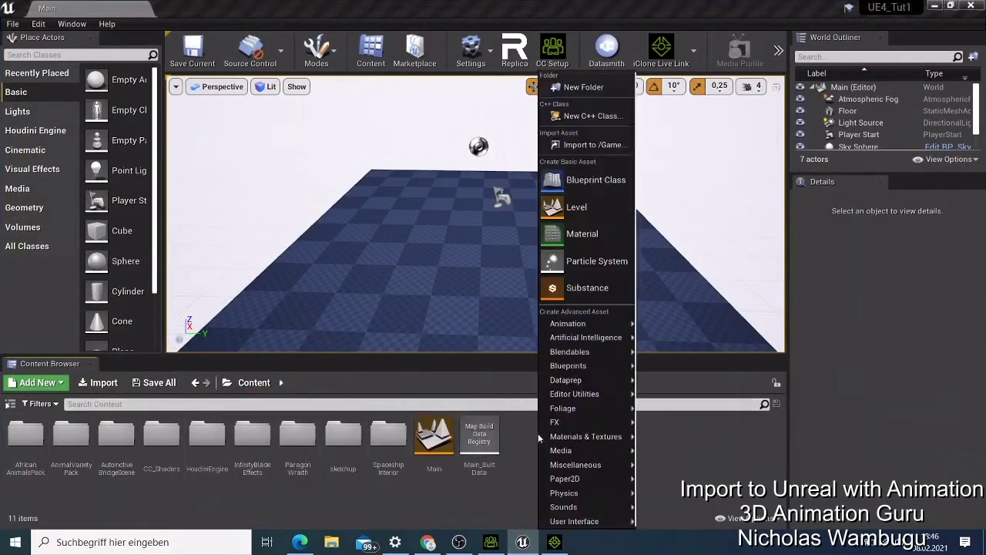
pyautogui.click(586, 88)
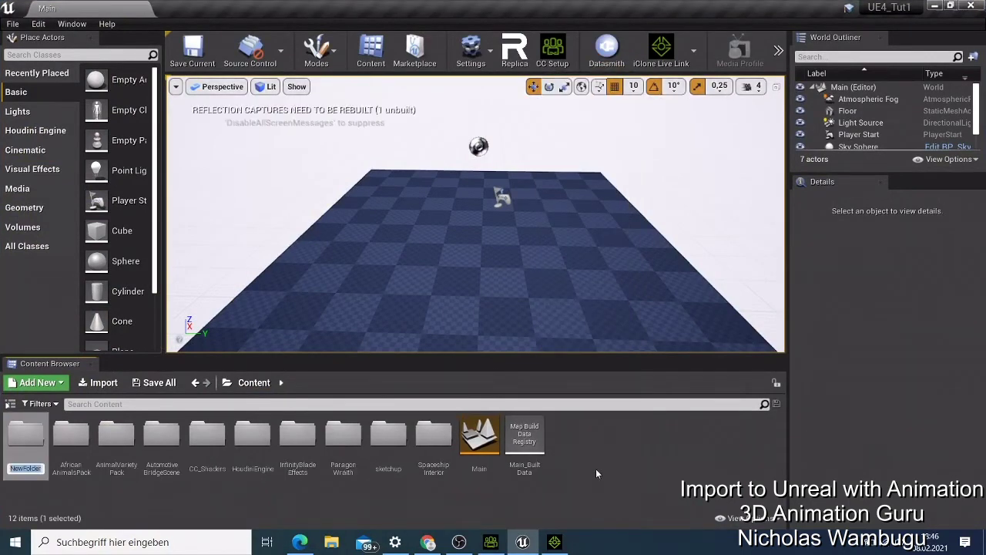
pyautogui.write('iclone')
pyautogui.press('BackSpace')
pyautogui.press('BackSpace')
pyautogui.press('BackSpace')
pyautogui.press('BackSpace')
pyautogui.press('BackSpace')
pyautogui.press('BackSpace')
pyautogui.write('fbx')
pyautogui.press('BackSpace')
pyautogui.write('xcharacter')
pyautogui.press('Return')
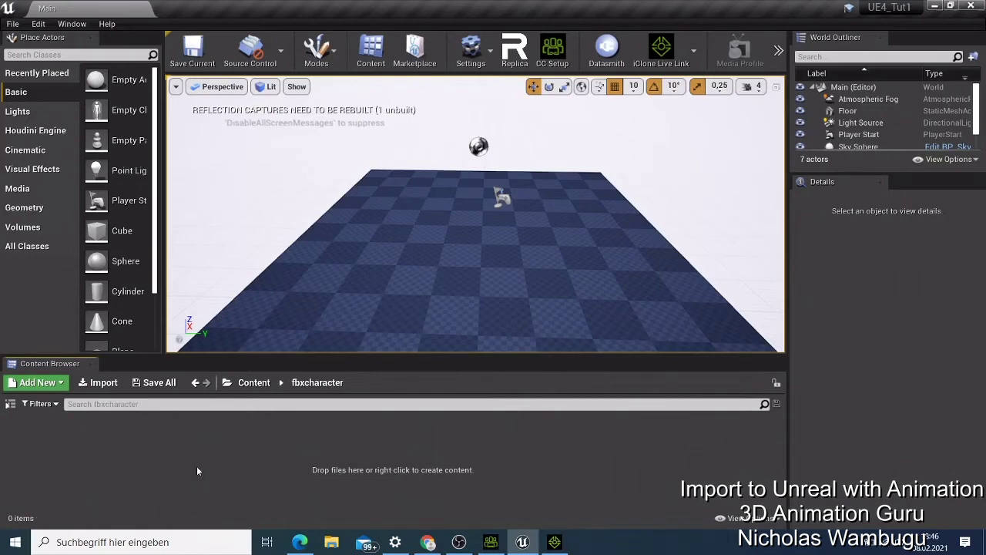
pyautogui.click(92, 385)
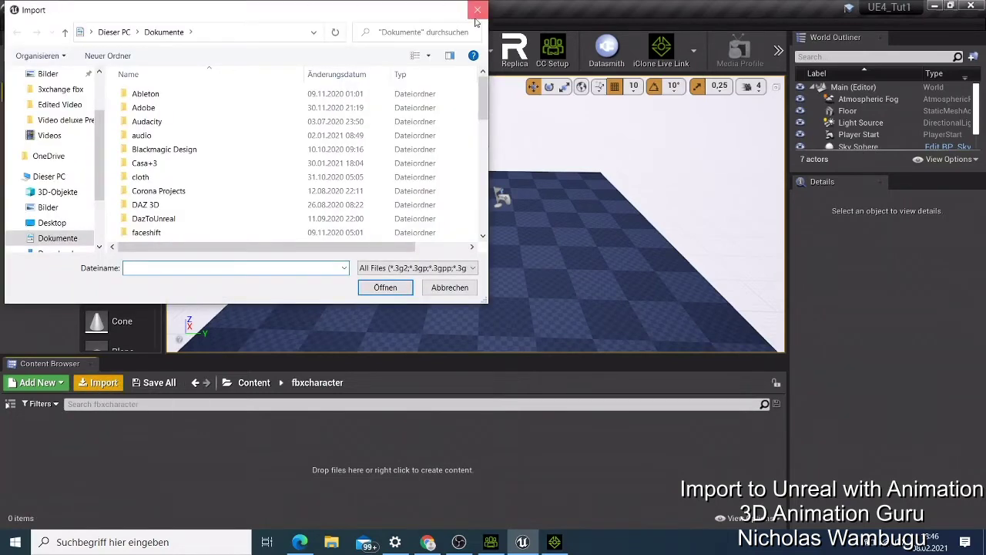
pyautogui.click(477, 11)
pyautogui.click(13, 23)
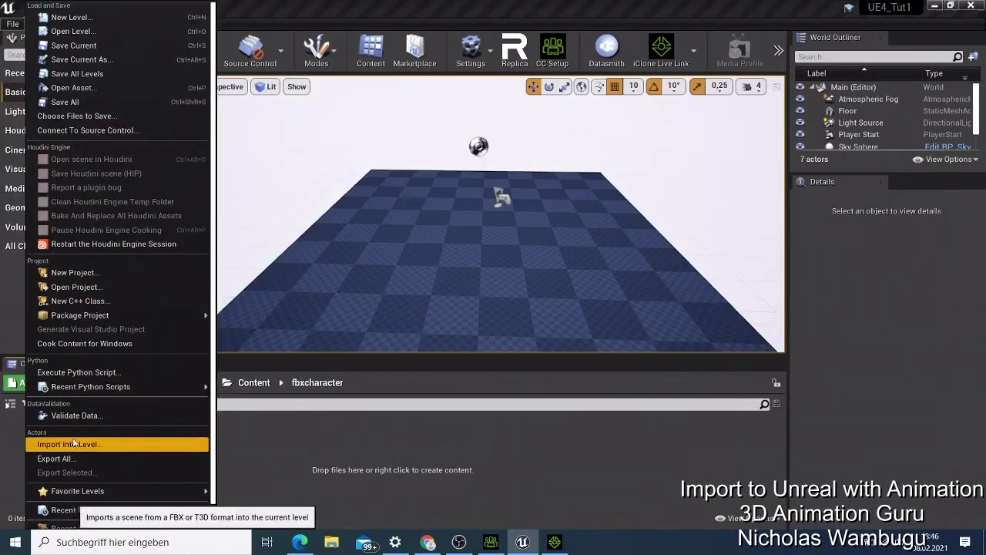
pyautogui.click(477, 414)
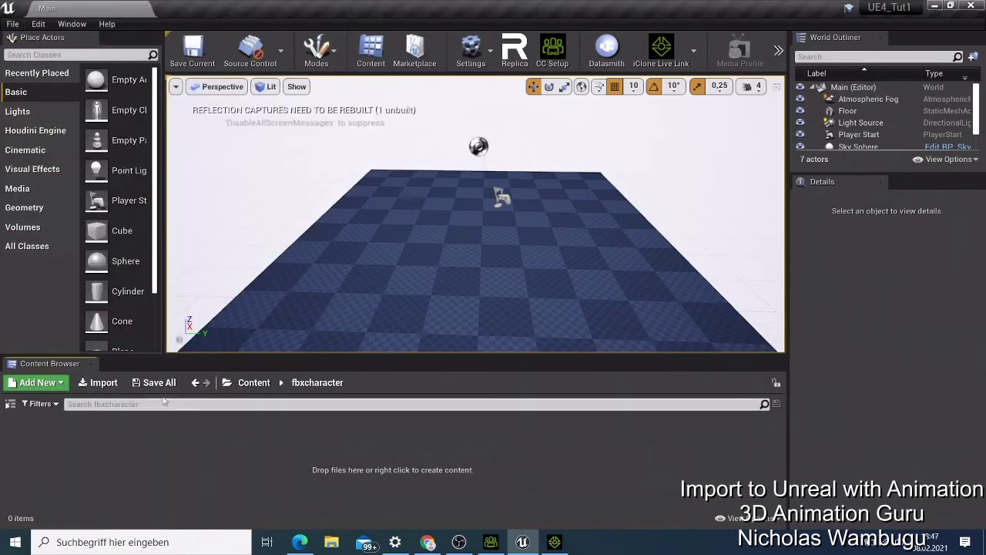
# Choose gameforue4.fbx from the 3xchange fbx folder for import and accept Auto Setup with the HQ Shader type
pyautogui.click(103, 383)
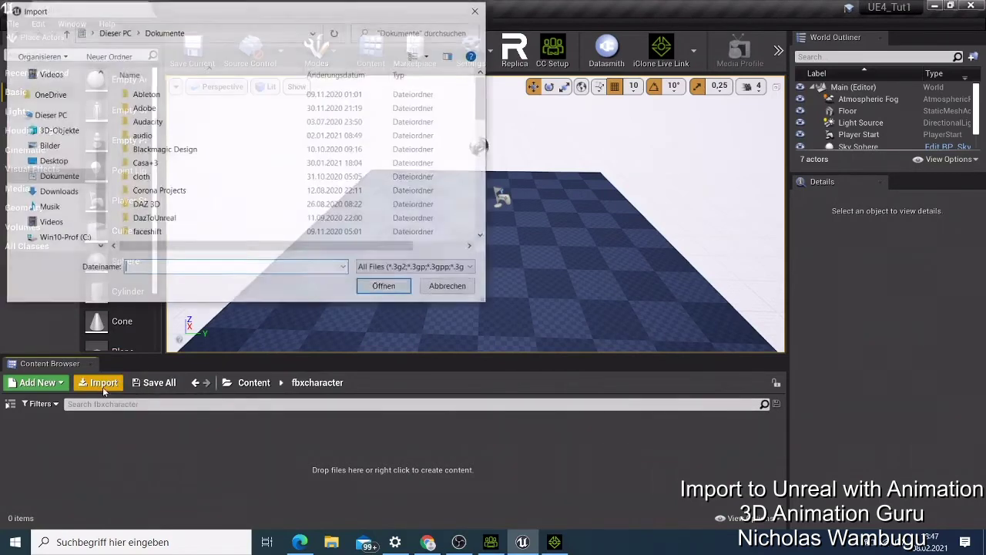
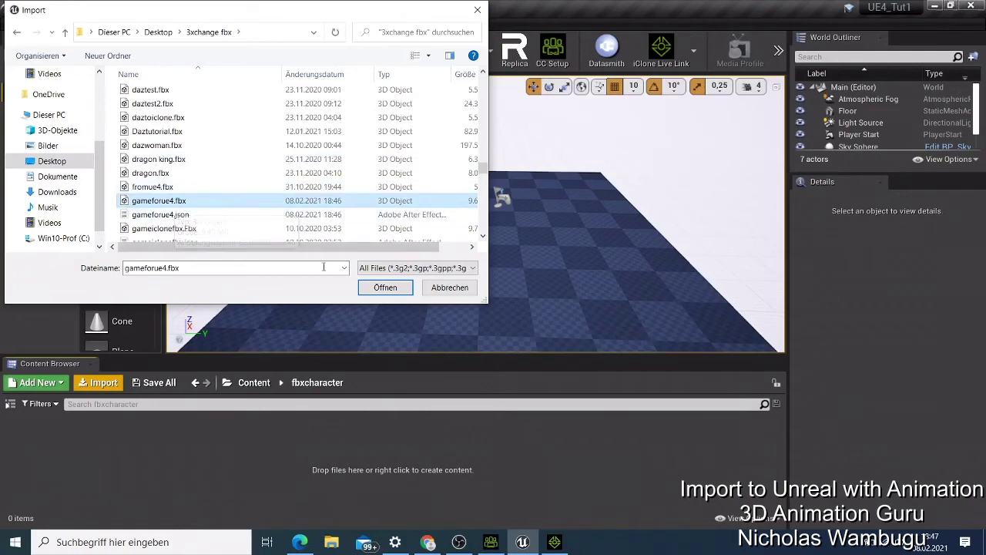
pyautogui.click(385, 287)
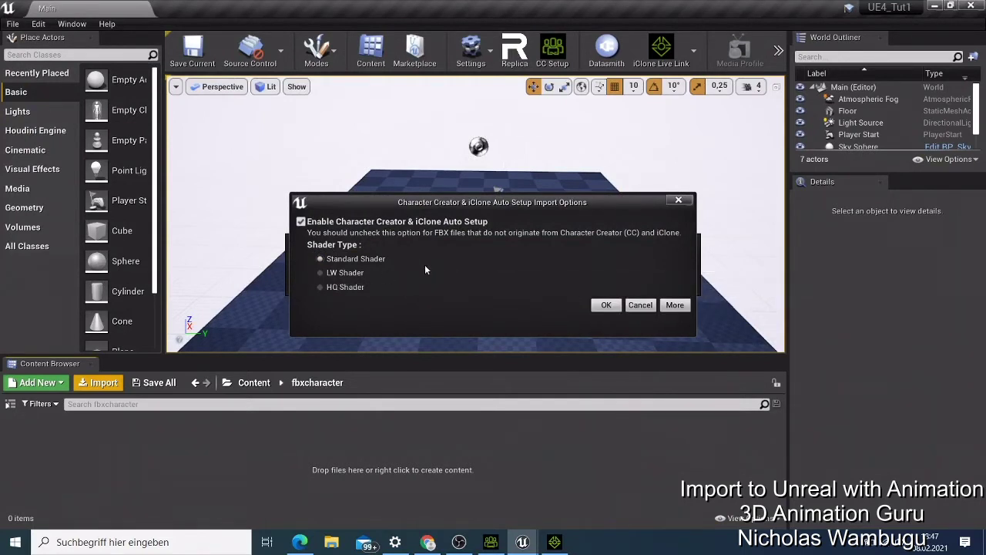
pyautogui.click(318, 286)
pyautogui.click(607, 306)
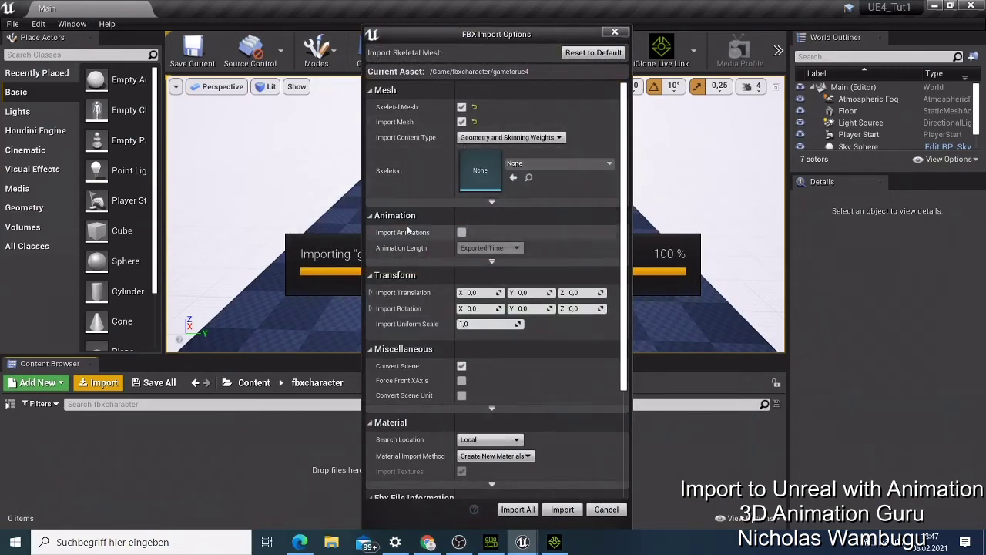
# Enable Use T0 As Ref Pose and Import Morph Targets in the advanced mesh import options
pyautogui.click(493, 202)
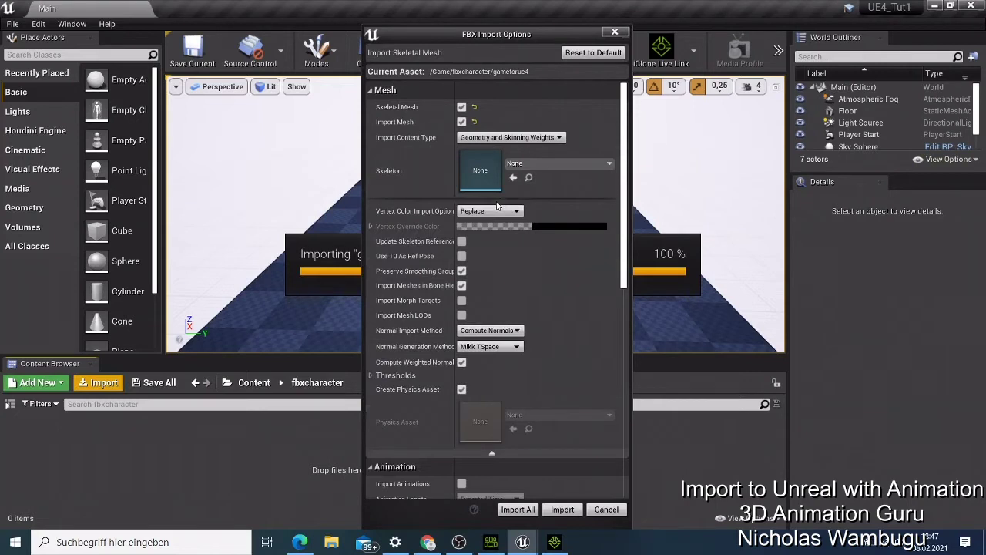
pyautogui.click(460, 255)
pyautogui.click(461, 300)
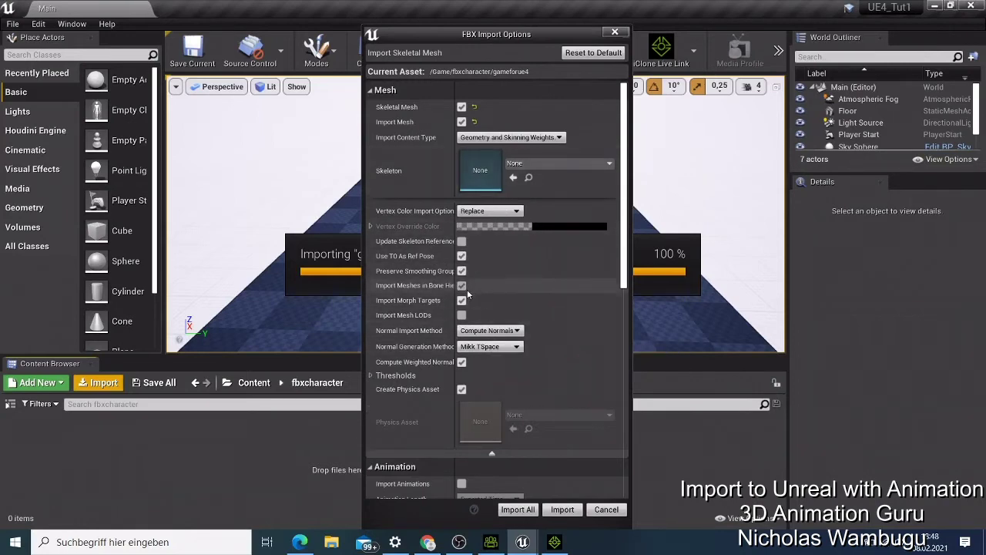
# Enable Import Animations with the Exported Time length and import everything from the FBX file into the fbxcharacter folder
pyautogui.scroll(-2, 466, 295)
pyautogui.scroll(-2, 466, 296)
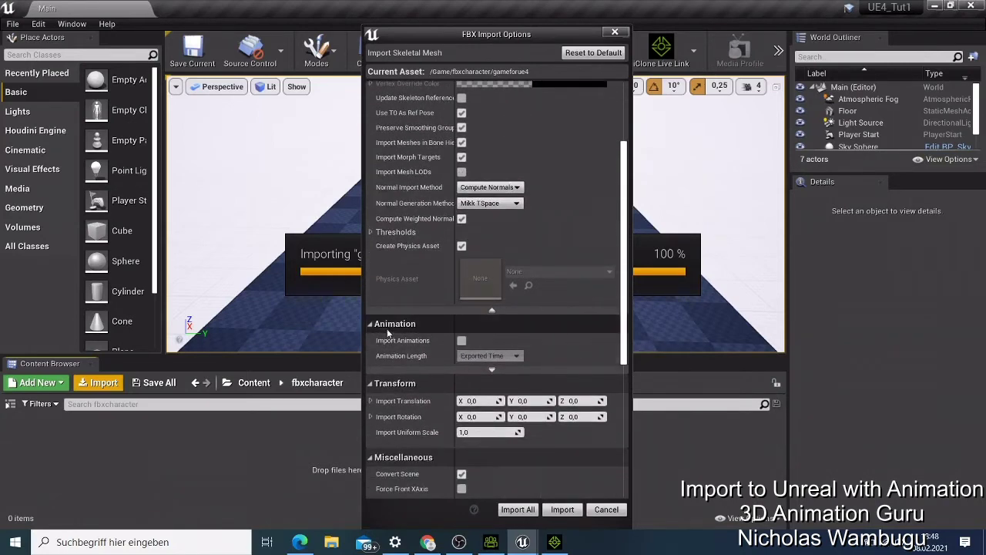
pyautogui.scroll(-2, 403, 303)
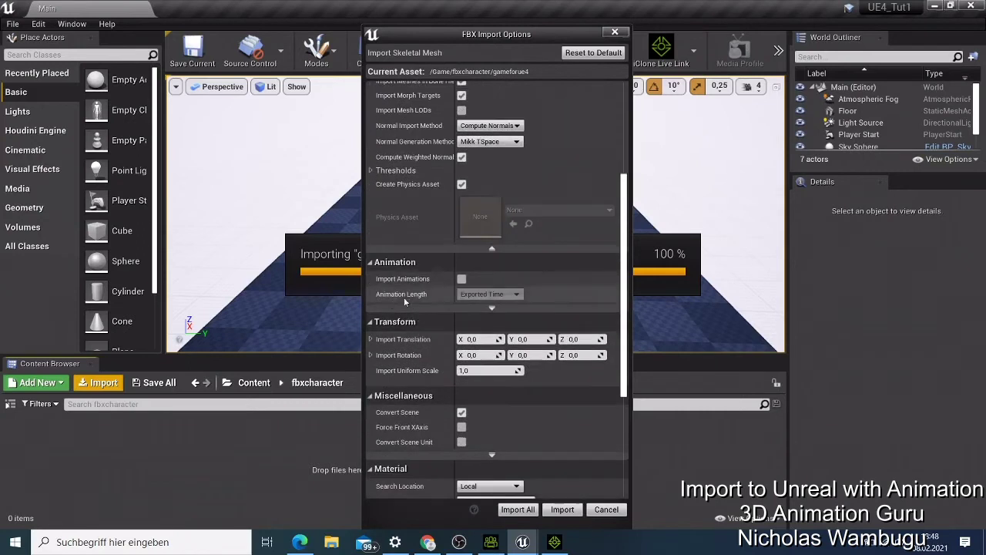
pyautogui.click(462, 279)
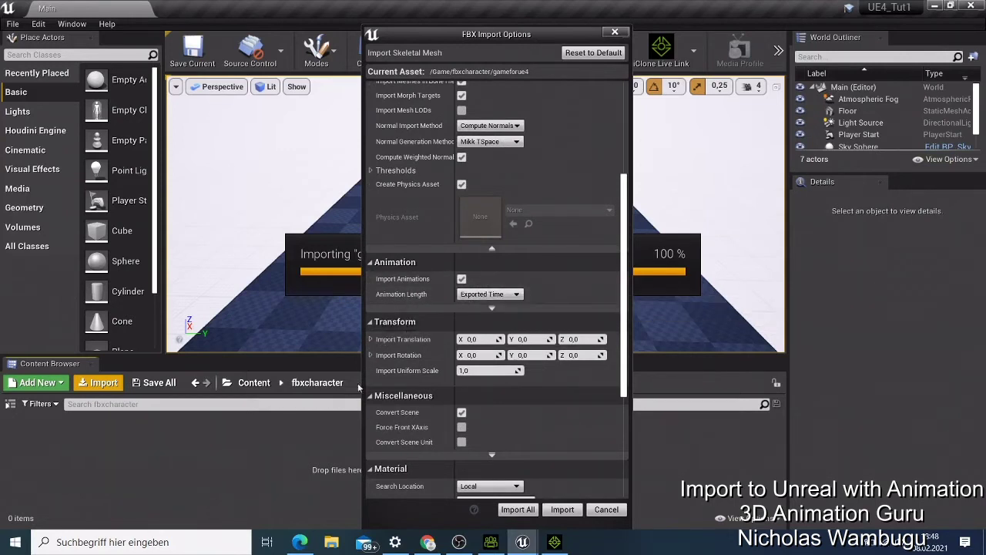
pyautogui.scroll(-1, 447, 339)
pyautogui.scroll(-2, 444, 335)
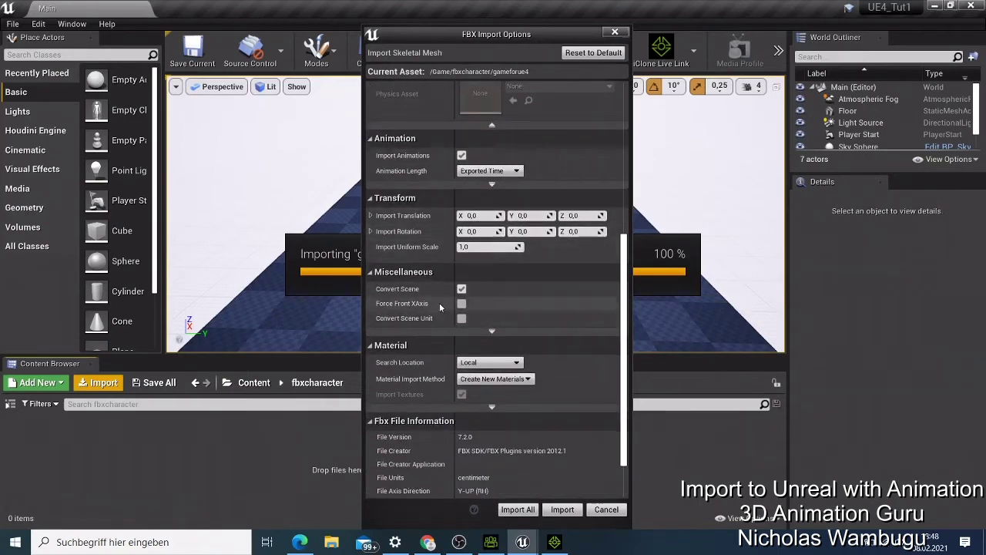
pyautogui.scroll(-1, 448, 309)
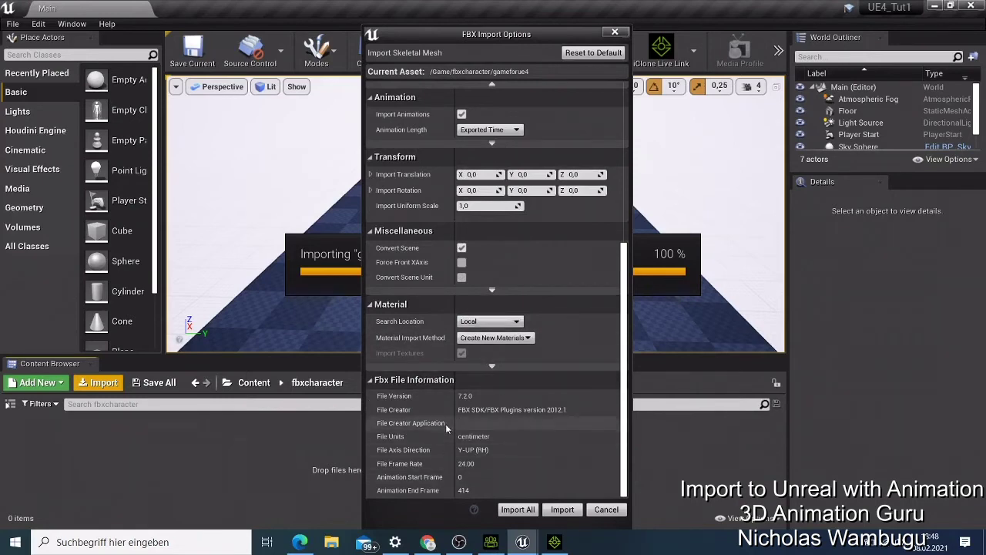
pyautogui.scroll(5, 413, 268)
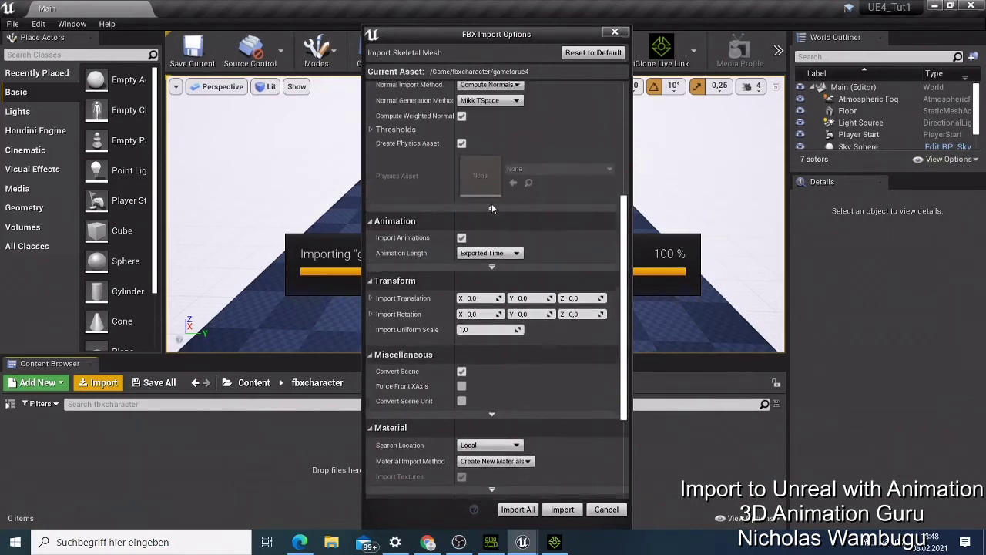
pyautogui.scroll(-4, 413, 268)
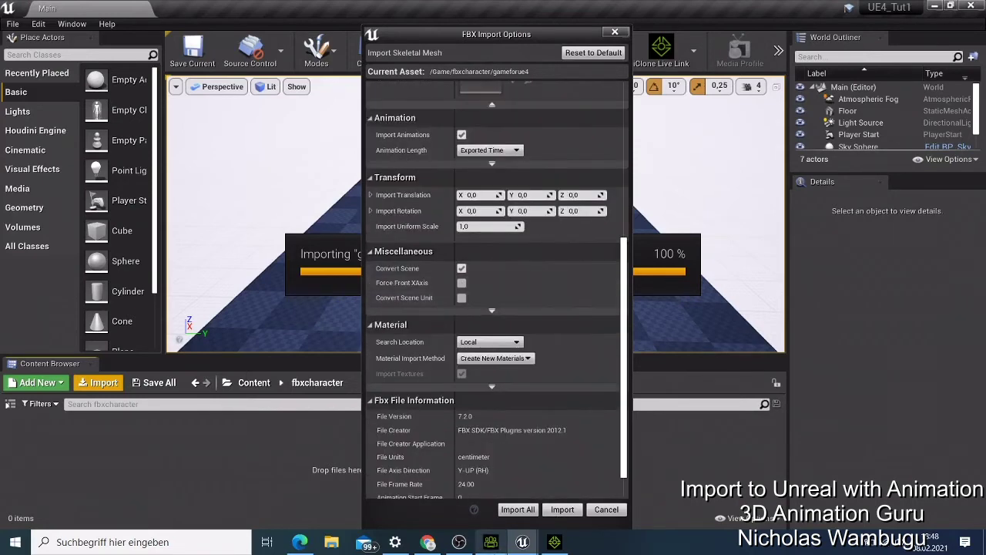
pyautogui.click(518, 509)
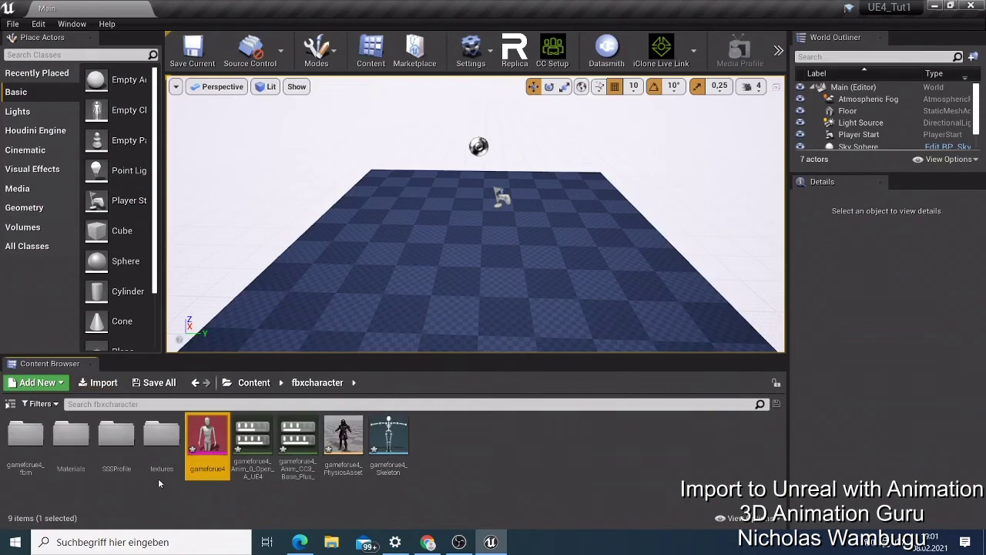
# Place the gameforue4 skeletal mesh on the floor of the level and frame the character from the front
pyautogui.moveTo(209, 463)
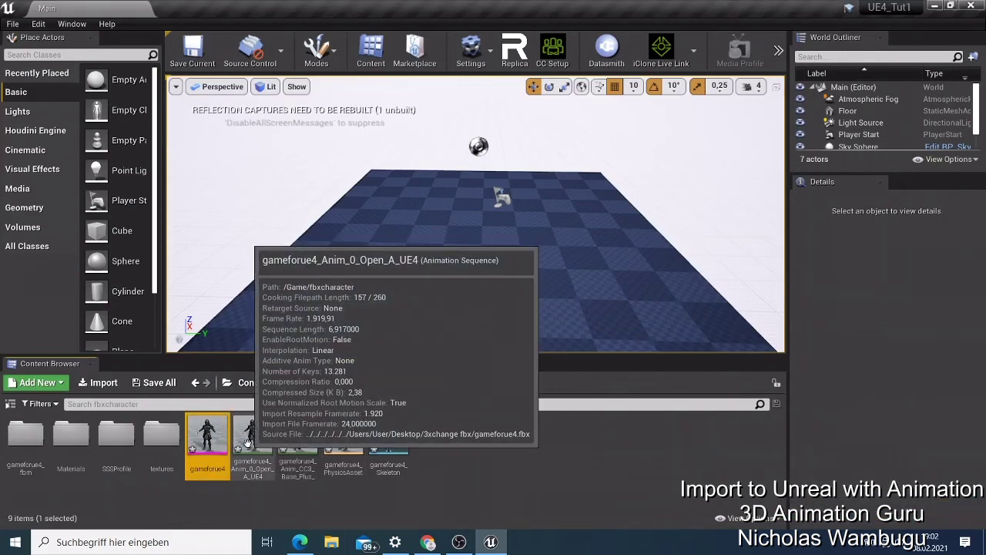
pyautogui.moveTo(207, 451); pyautogui.dragTo(458, 286)
pyautogui.scroll(5, 455, 279)
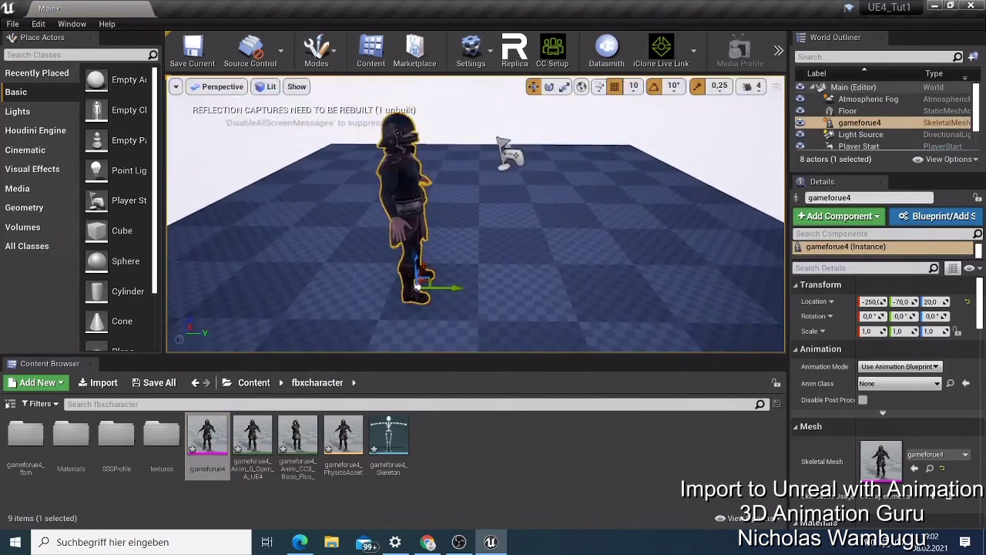
pyautogui.moveTo(507, 288); pyautogui.dragTo(514, 295, button='middle')
pyautogui.keyDown('alt'); pyautogui.moveTo(515, 295); pyautogui.dragTo(586, 87); pyautogui.keyUp('alt')
pyautogui.scroll(2, 474, 303)
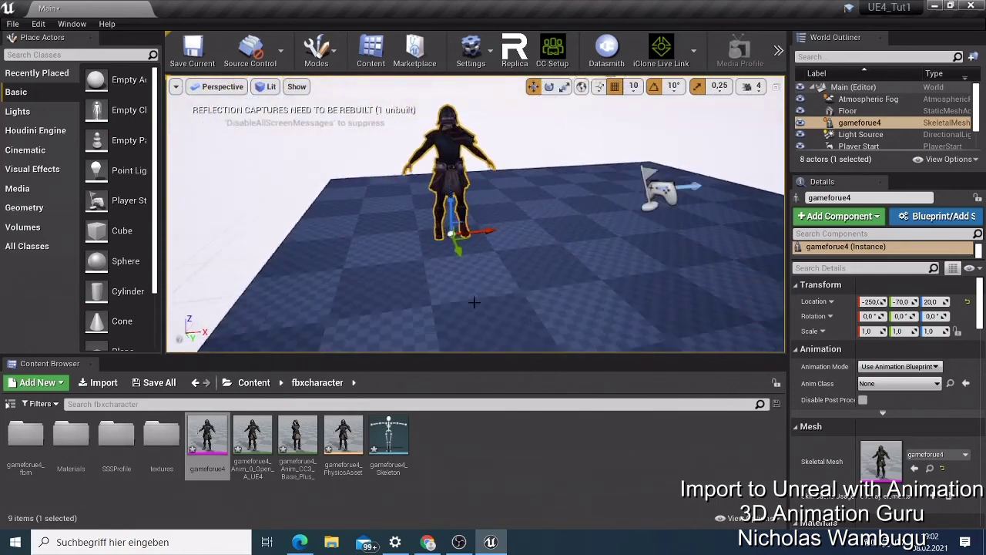
pyautogui.scroll(2, 477, 300)
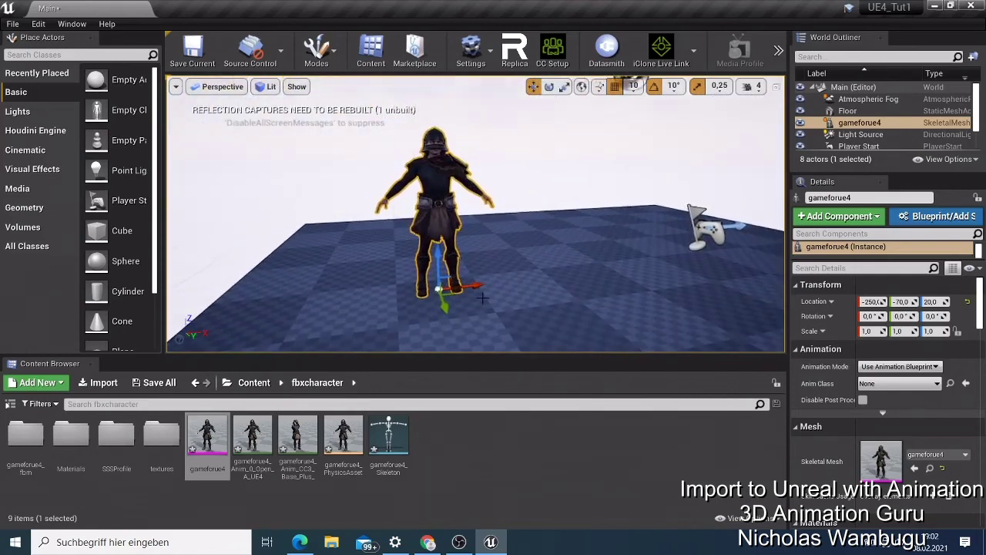
# Play the level in the editor to inspect the placed character, and stop the play session
pyautogui.click(778, 50)
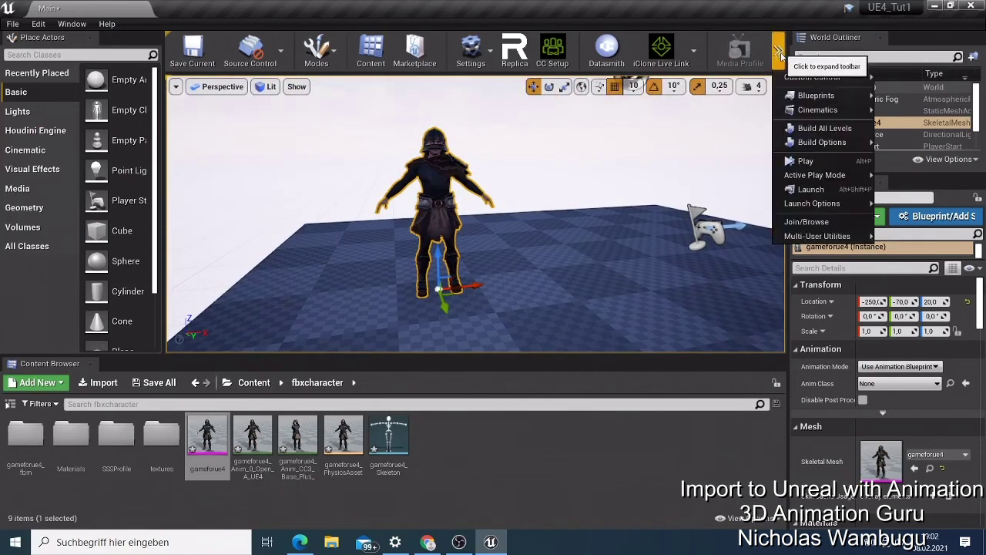
pyautogui.click(806, 160)
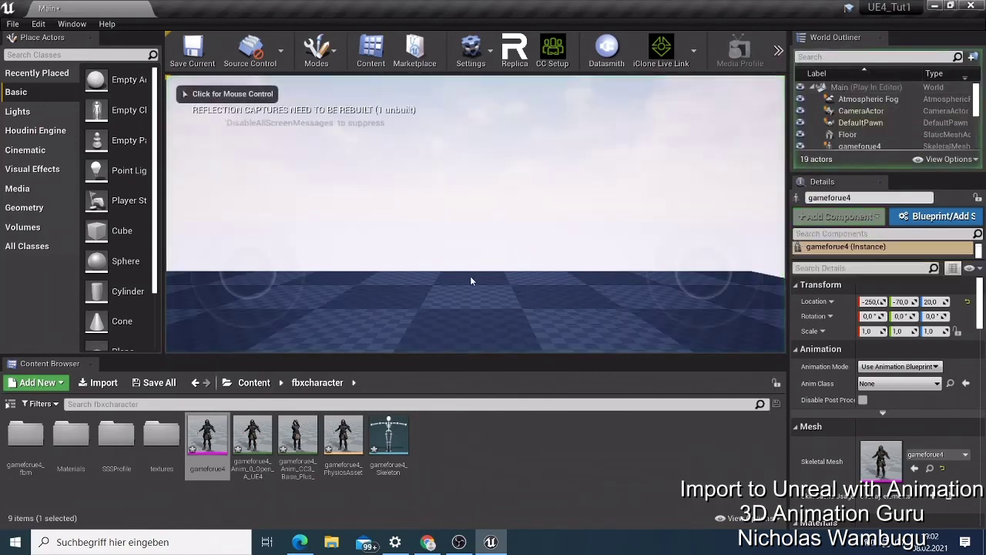
pyautogui.click(471, 281)
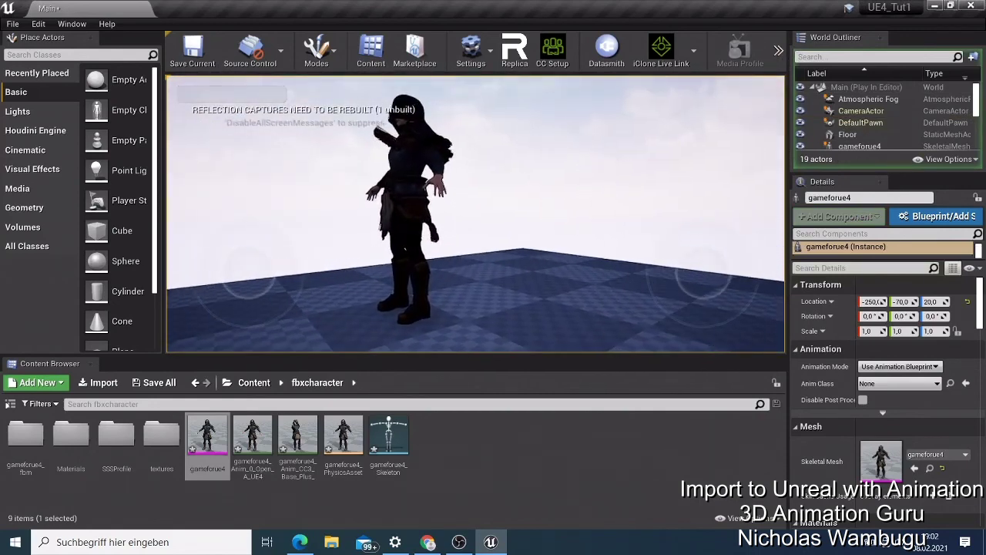
pyautogui.press('Escape')
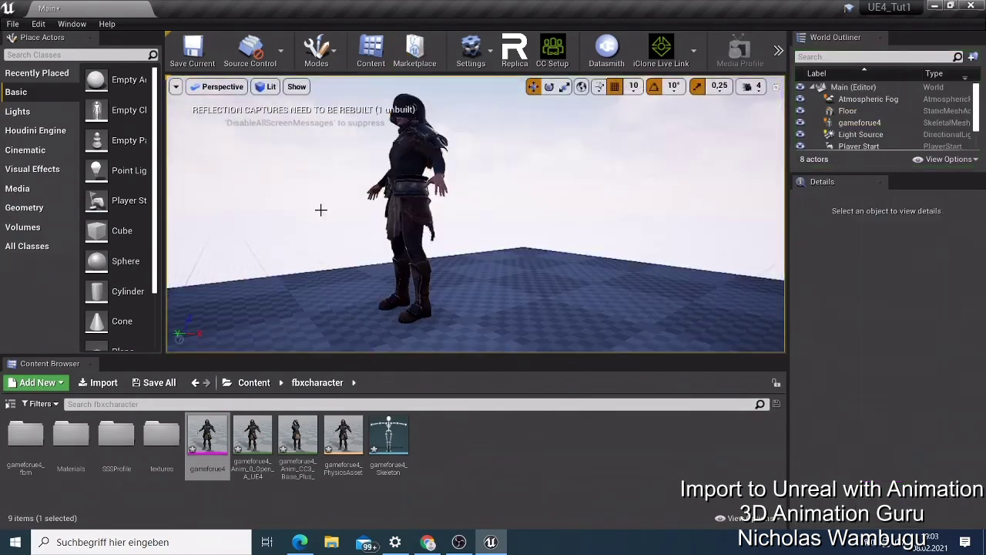
pyautogui.scroll(-3, 321, 211)
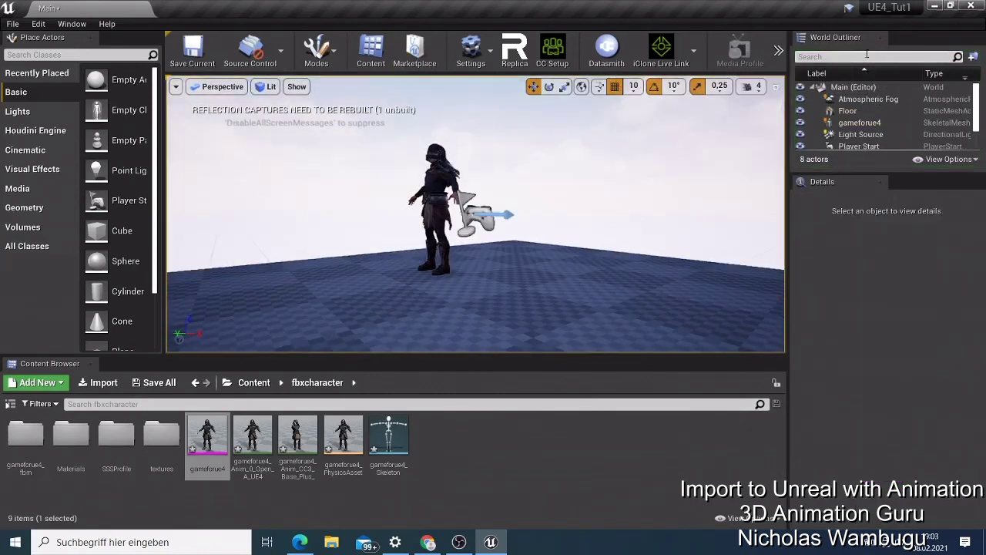
pyautogui.click(779, 51)
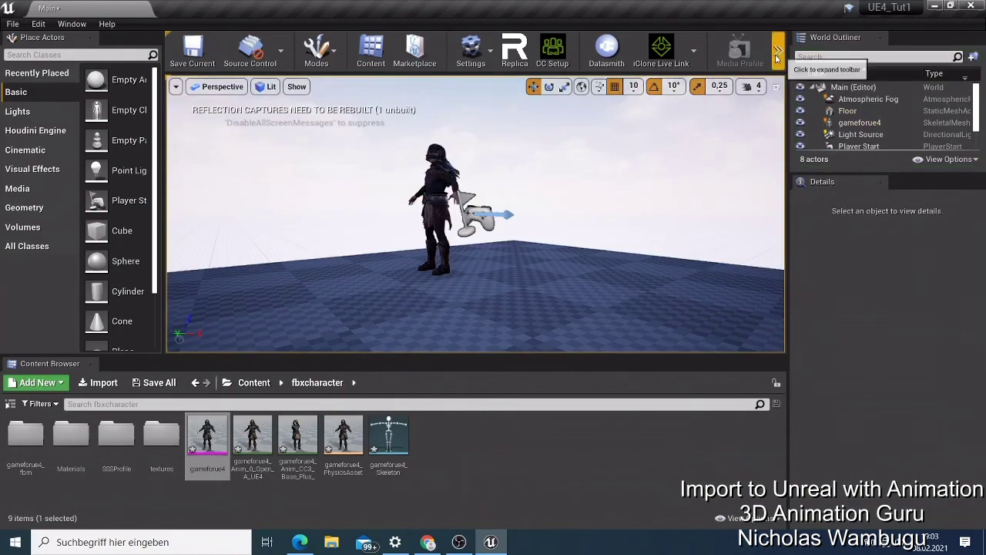
pyautogui.moveTo(865, 114)
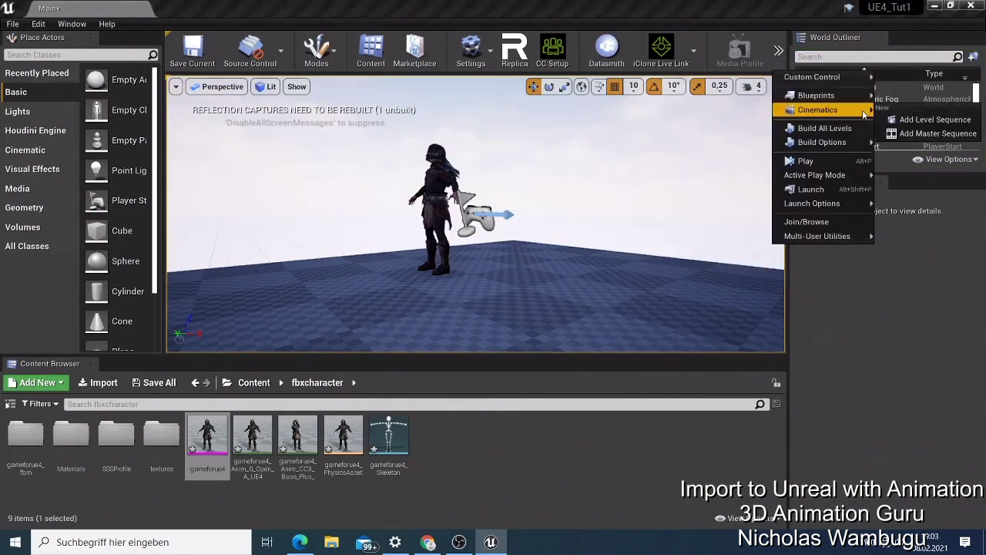
pyautogui.click(929, 121)
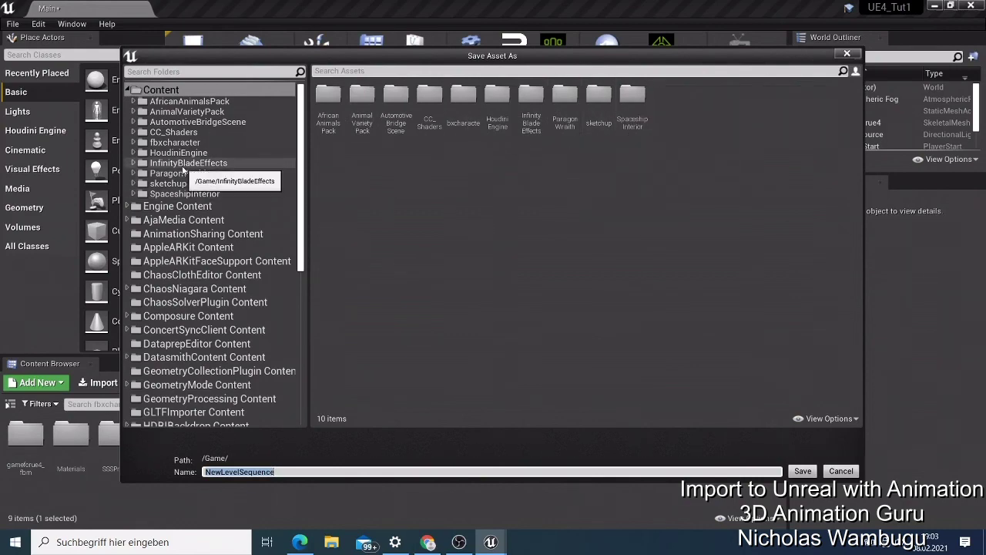
pyautogui.scroll(-6, 192, 201)
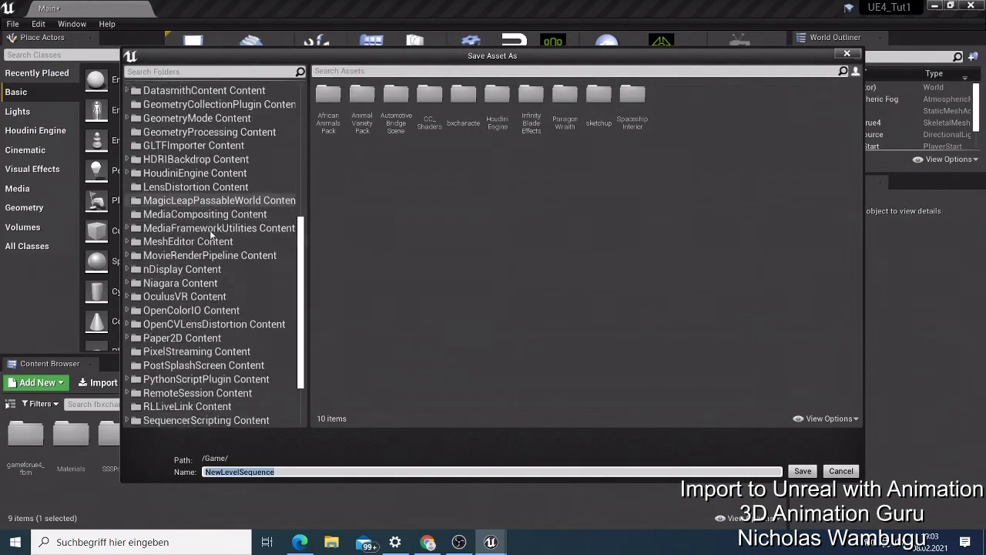
pyautogui.scroll(3, 254, 220)
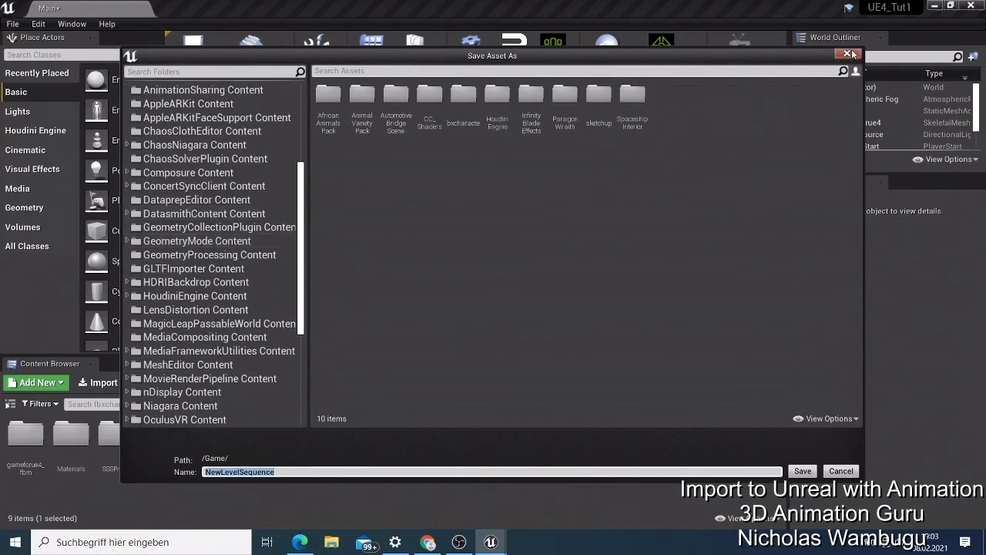
pyautogui.click(850, 54)
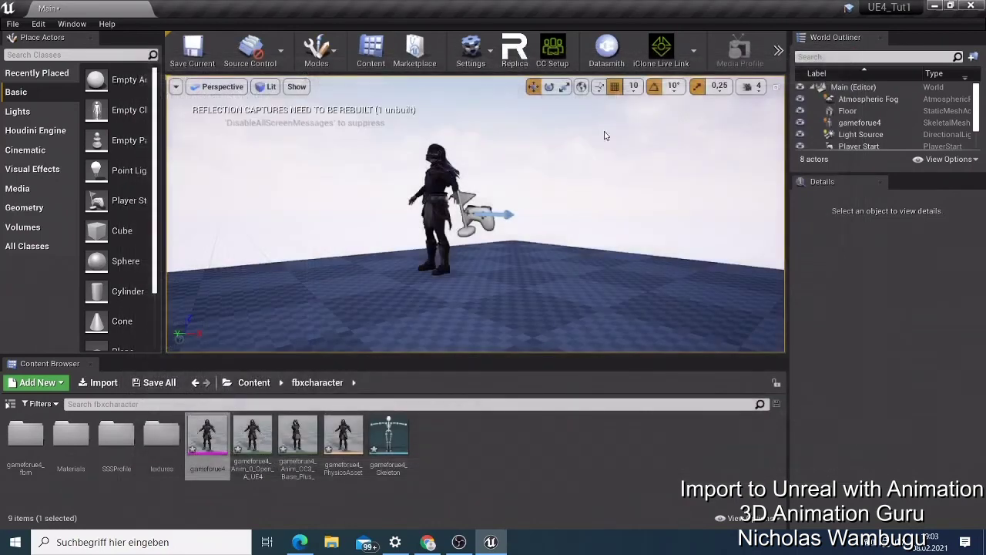
# Create a folder named cinematic in the project's Content folder and open it
pyautogui.click(241, 385)
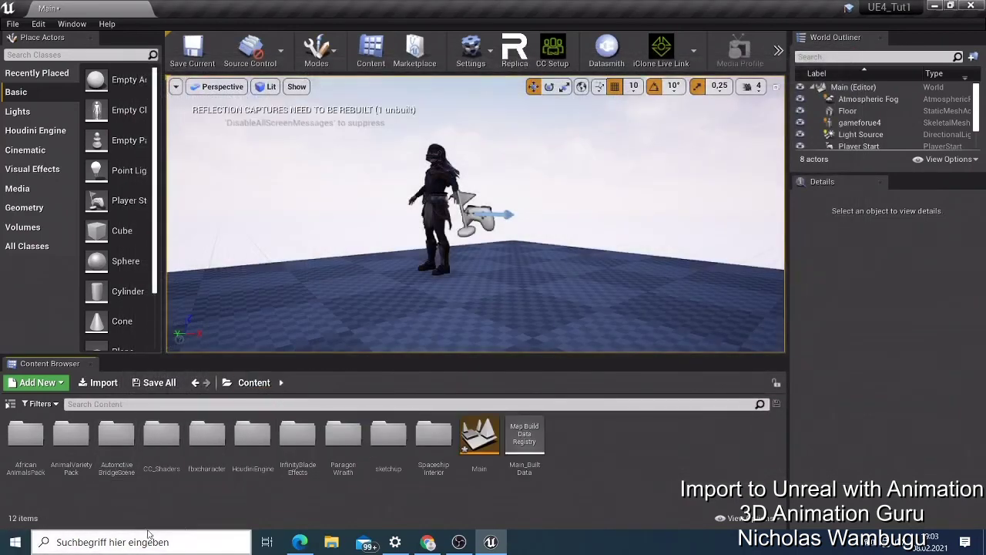
pyautogui.rightClick(591, 447)
pyautogui.click(633, 88)
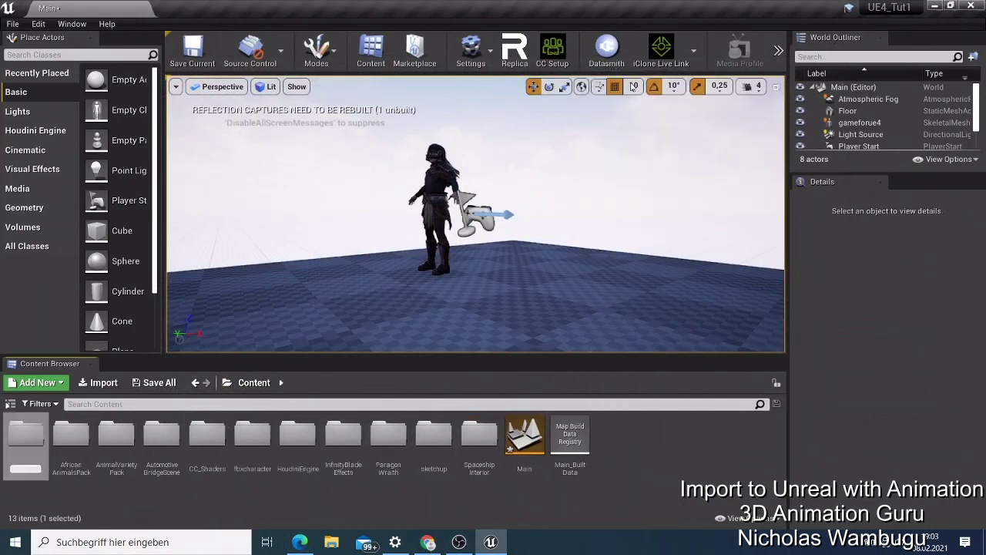
pyautogui.write('cinematic')
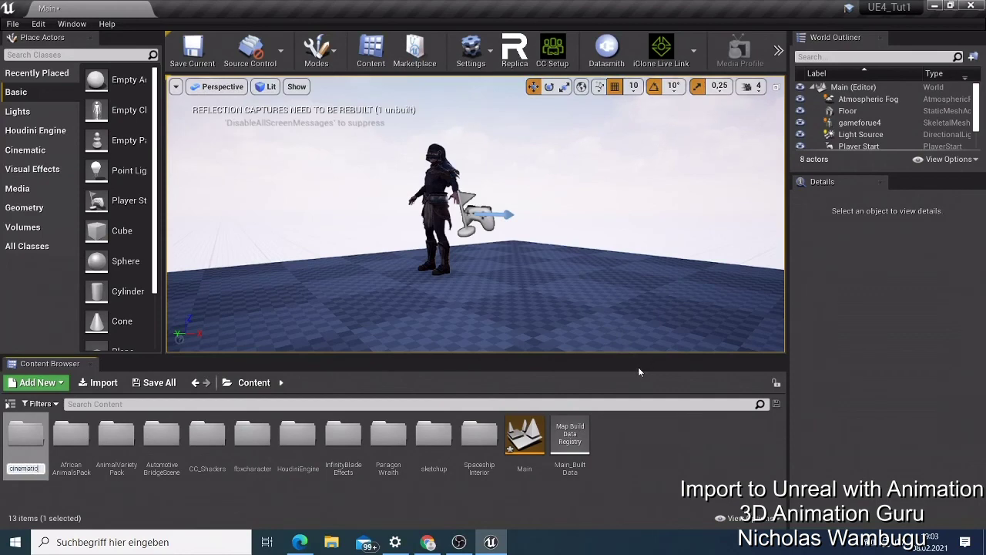
pyautogui.press('Return')
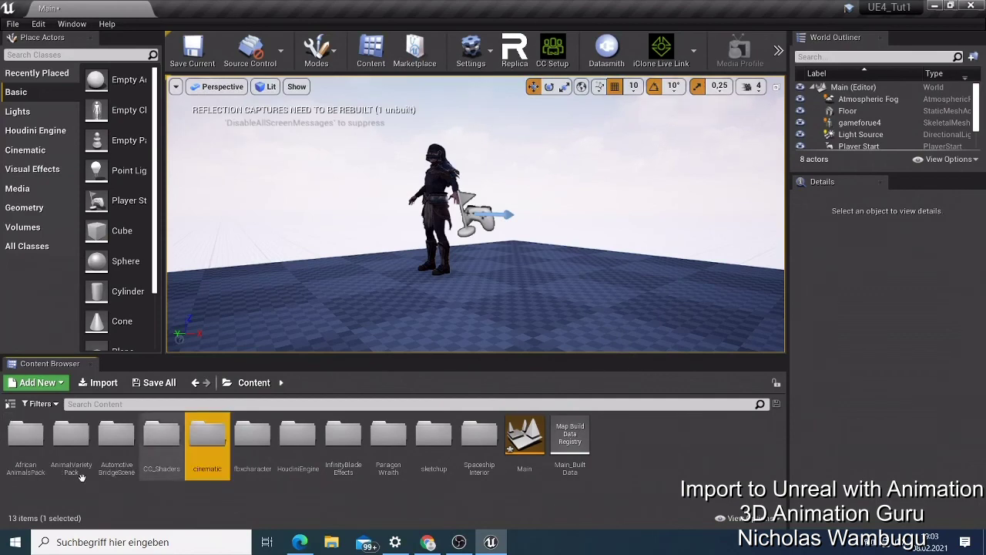
pyautogui.doubleClick(199, 441)
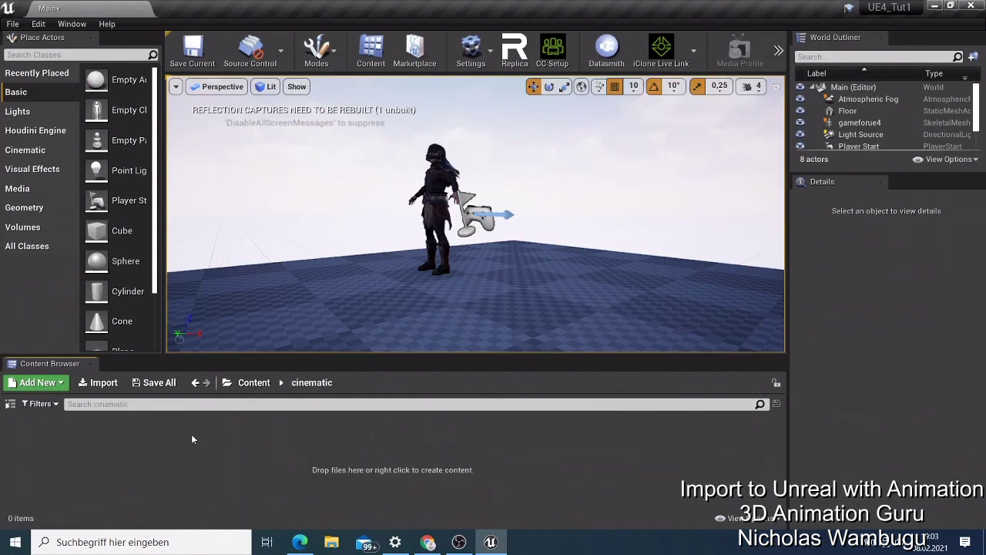
# Add a level sequence to the level and save it as master in the cinematic folder
pyautogui.click(779, 51)
pyautogui.moveTo(830, 78)
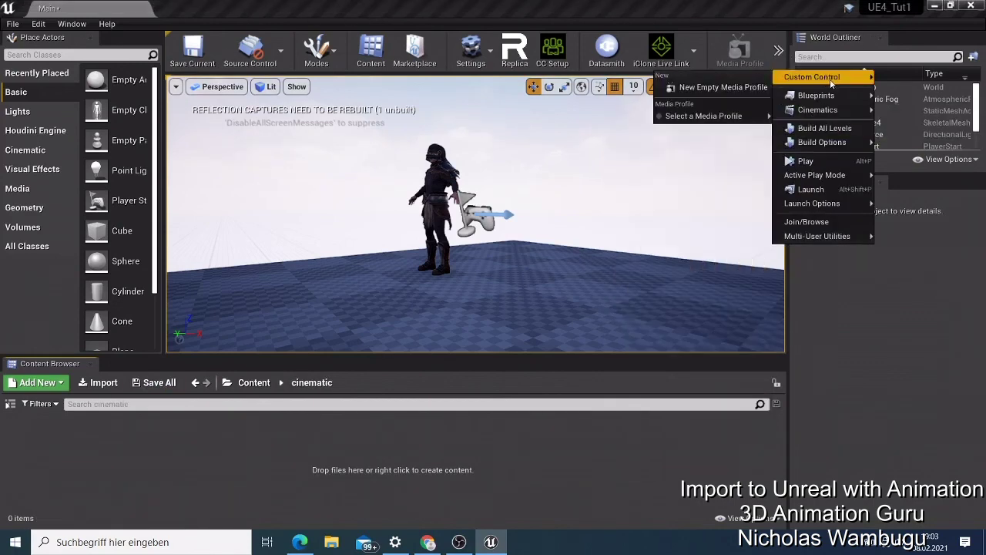
pyautogui.moveTo(846, 109)
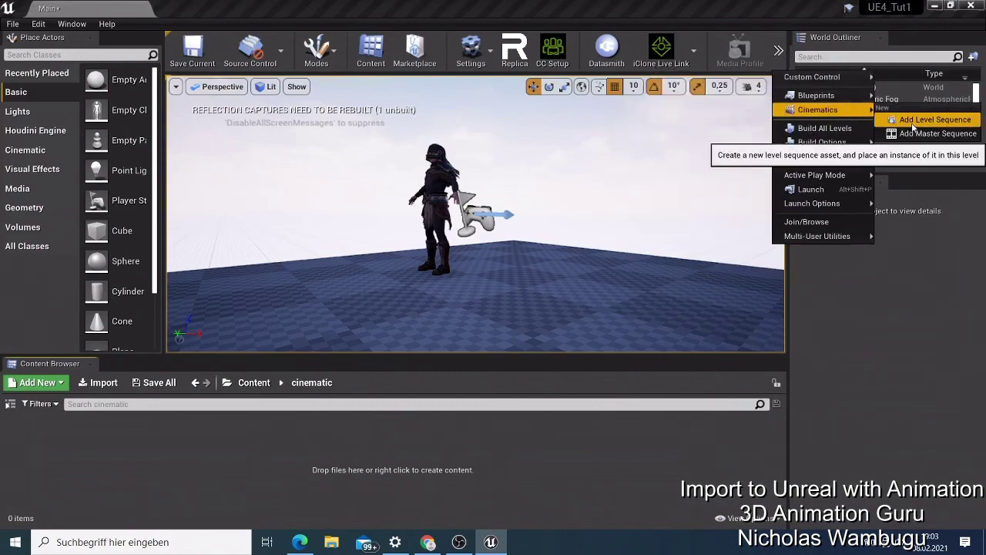
pyautogui.click(912, 122)
pyautogui.write('master')
pyautogui.press('Return')
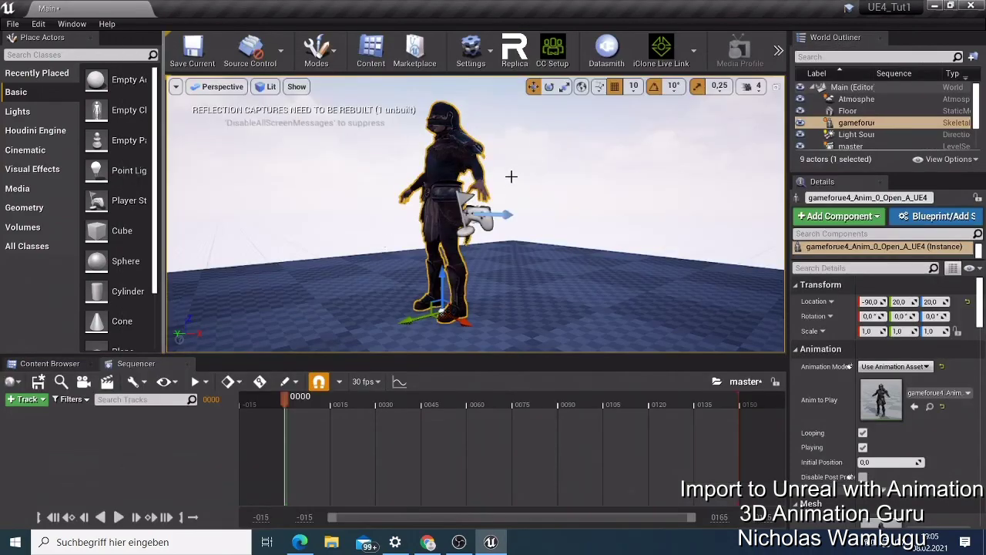
# Replace the Open_A character in the level with the gameforue4_Anim_CC3_Base_Plus_TempMotion animation asset from the fbxcharacter folder
pyautogui.press('Delete')
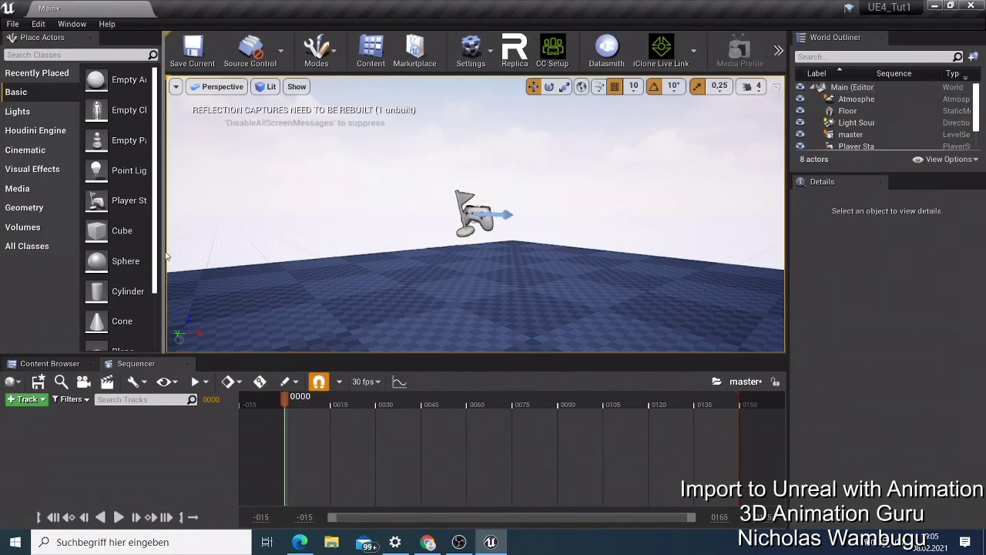
pyautogui.click(43, 366)
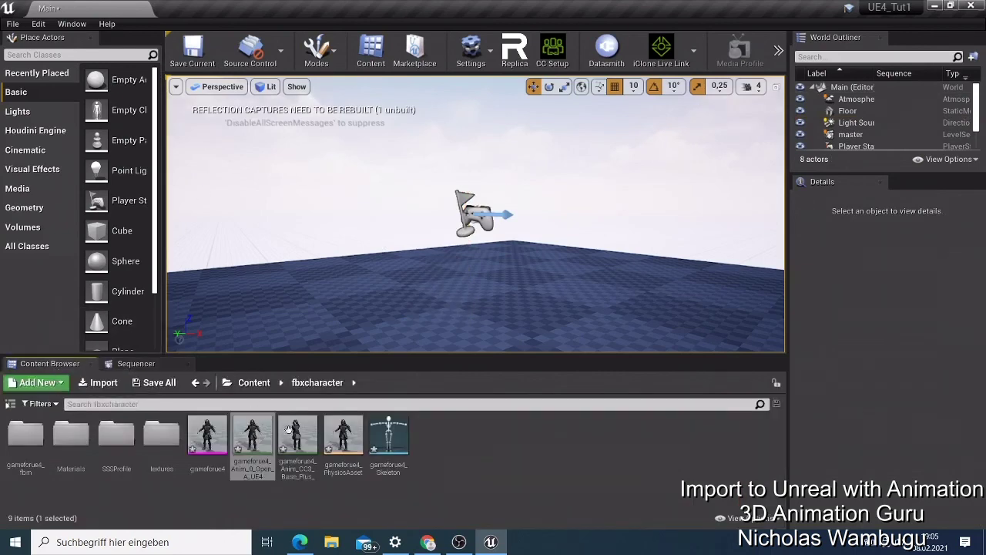
pyautogui.moveTo(298, 439); pyautogui.dragTo(444, 297)
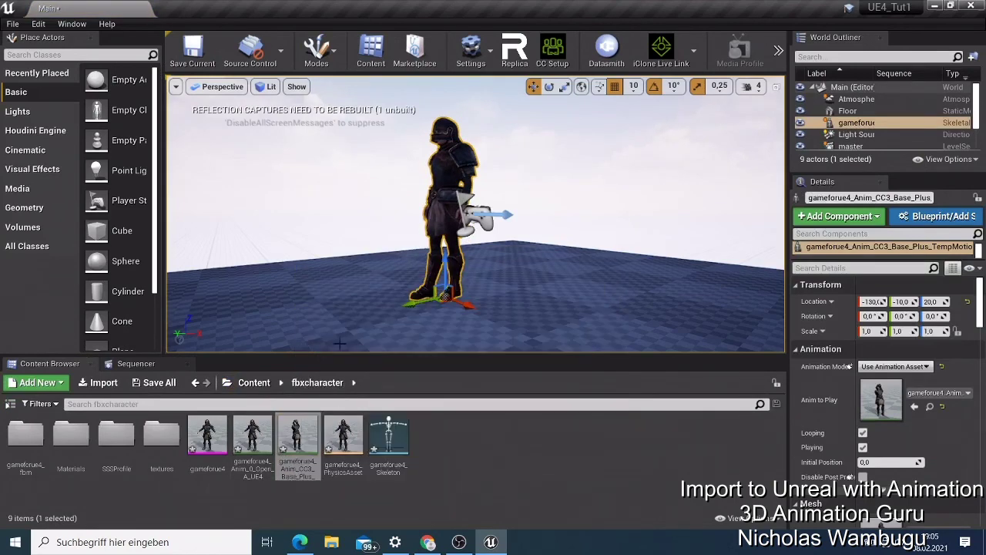
# Add the placed gameforue4_Anim_CC3_Base_Plus_TempMotion actor to the master sequence as a track
pyautogui.click(164, 364)
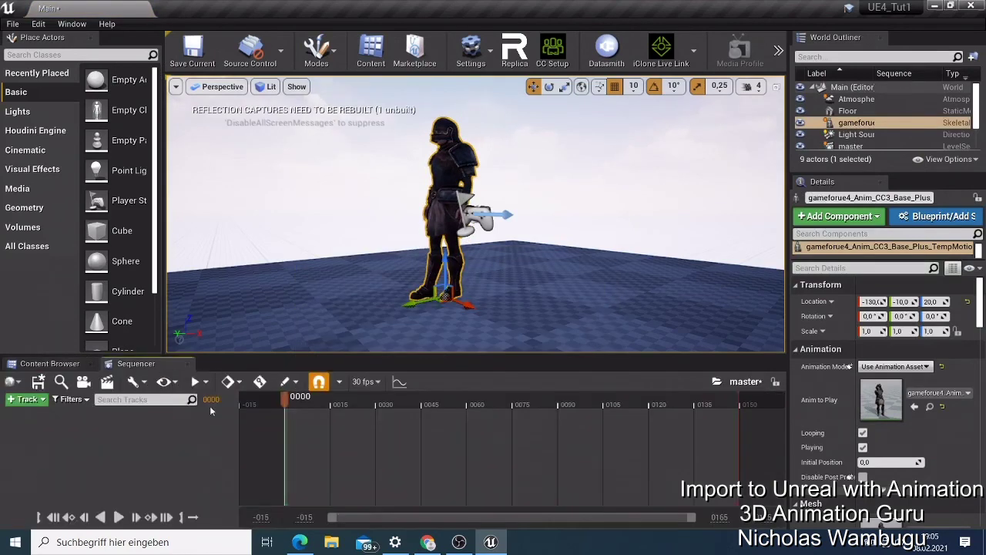
pyautogui.click(27, 400)
pyautogui.moveTo(67, 197)
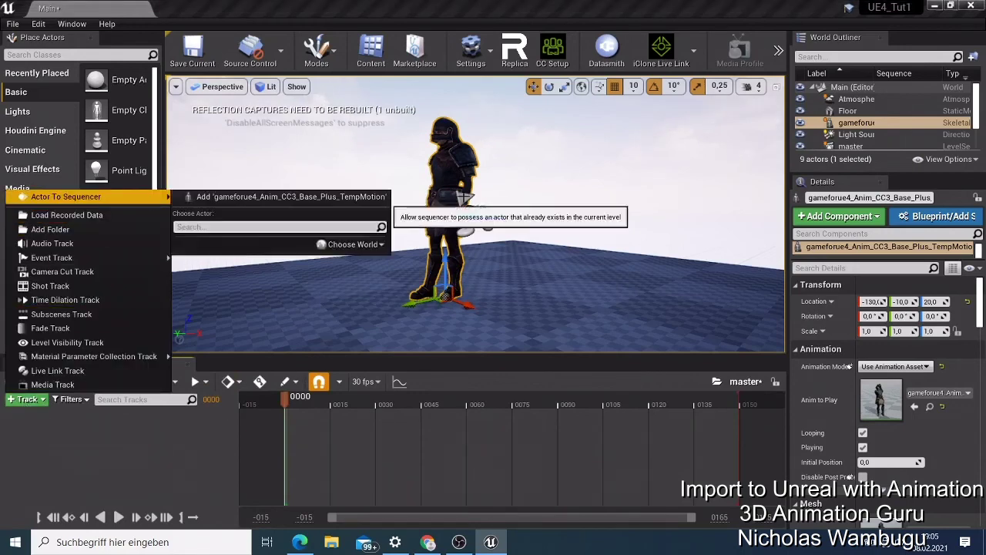
pyautogui.moveTo(872, 123); pyautogui.dragTo(47, 428)
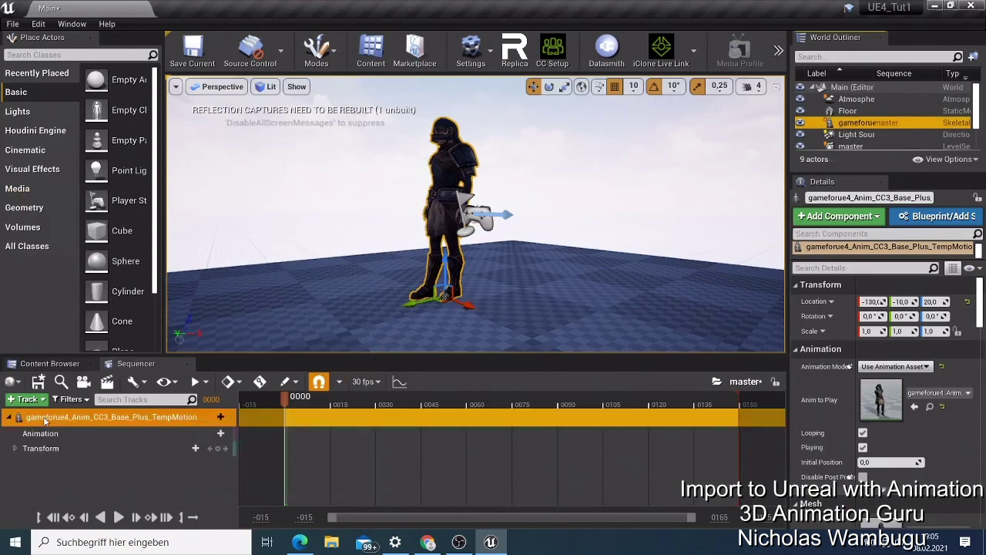
# Assign the gameforue4_Anim_CC3_Base_Plus_TempMotion animation sequence to the character's Animation track
pyautogui.click(219, 434)
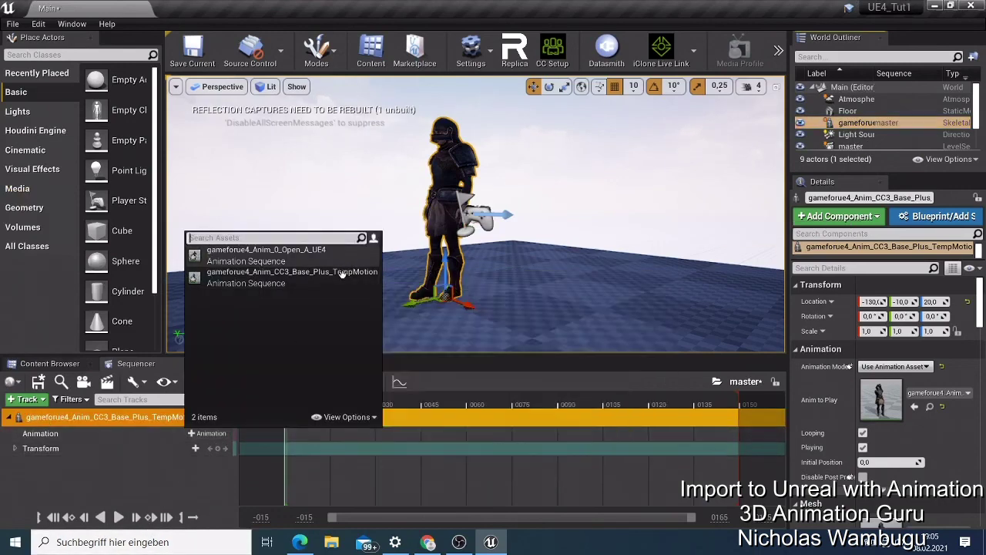
pyautogui.click(339, 272)
pyautogui.click(239, 455)
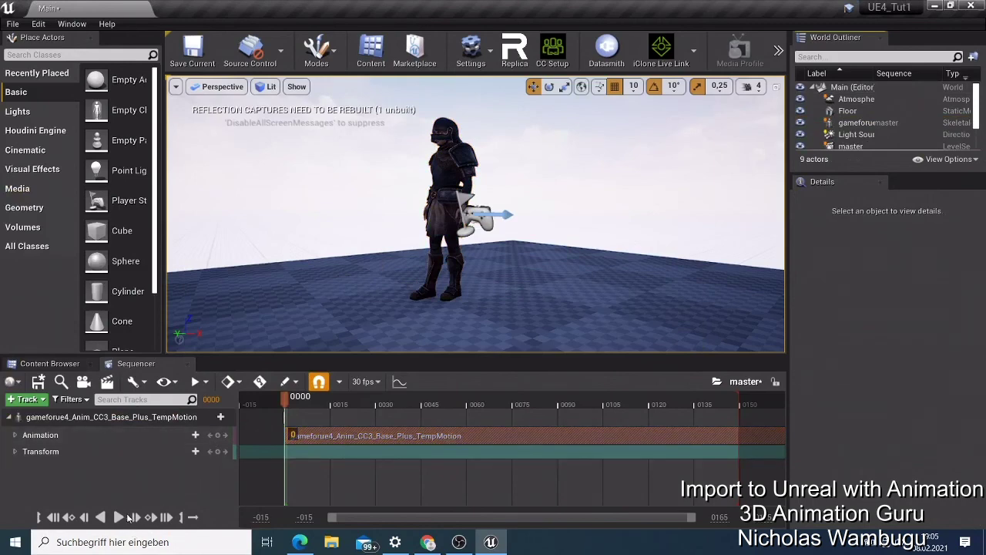
# Play the master sequence to check the character's motion, return to the first frame and play it again
pyautogui.click(120, 518)
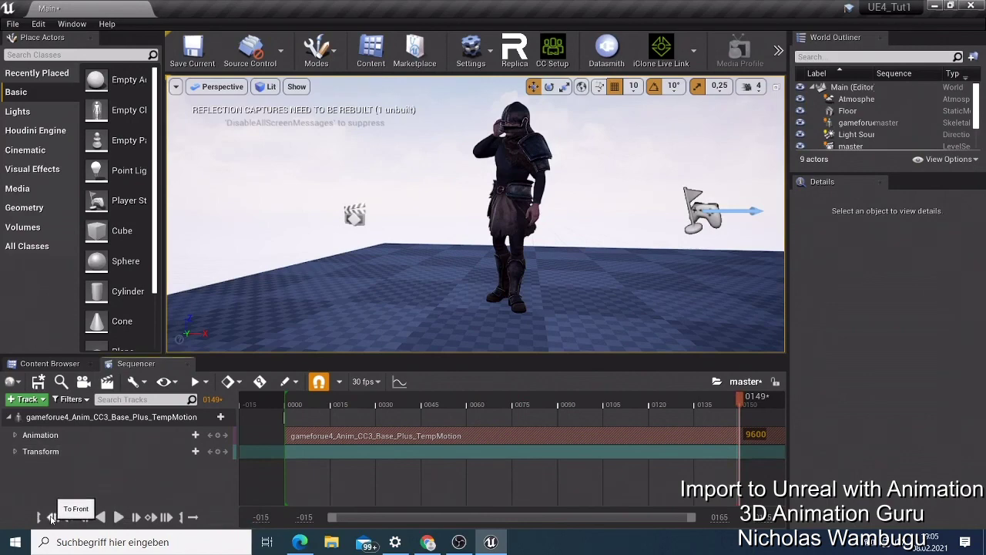
pyautogui.click(52, 518)
pyautogui.click(117, 517)
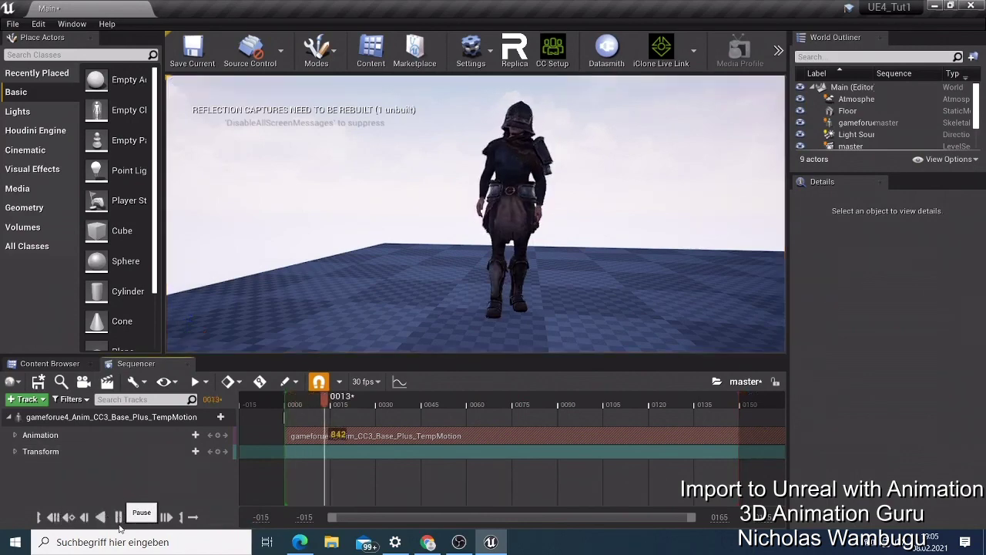